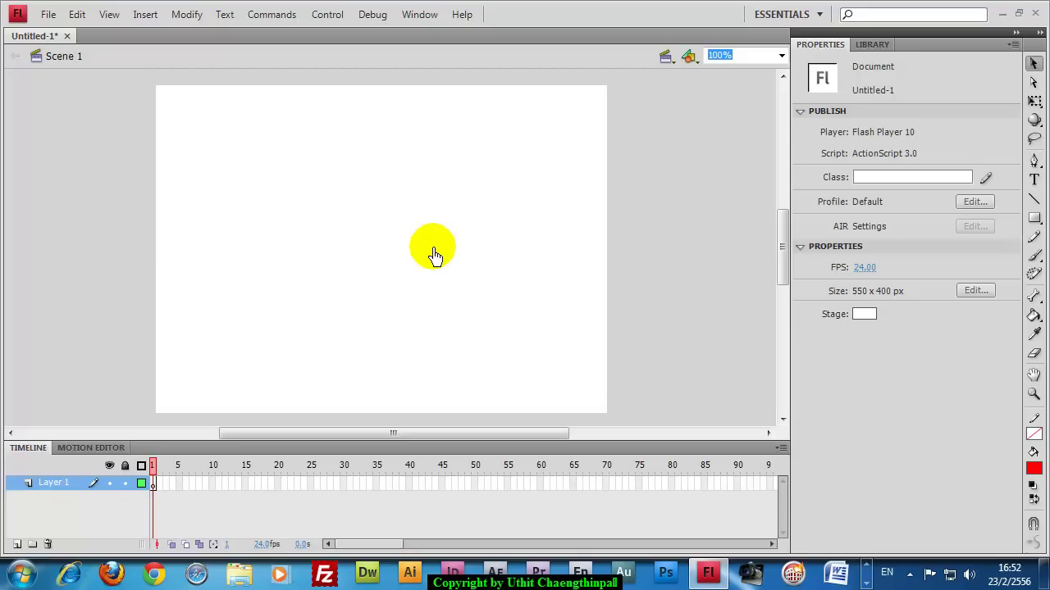
Draw a solid blue rectangle without a stroke near the middle of the stage.
{"action": "left_click", "coordinate": [1033, 219]}
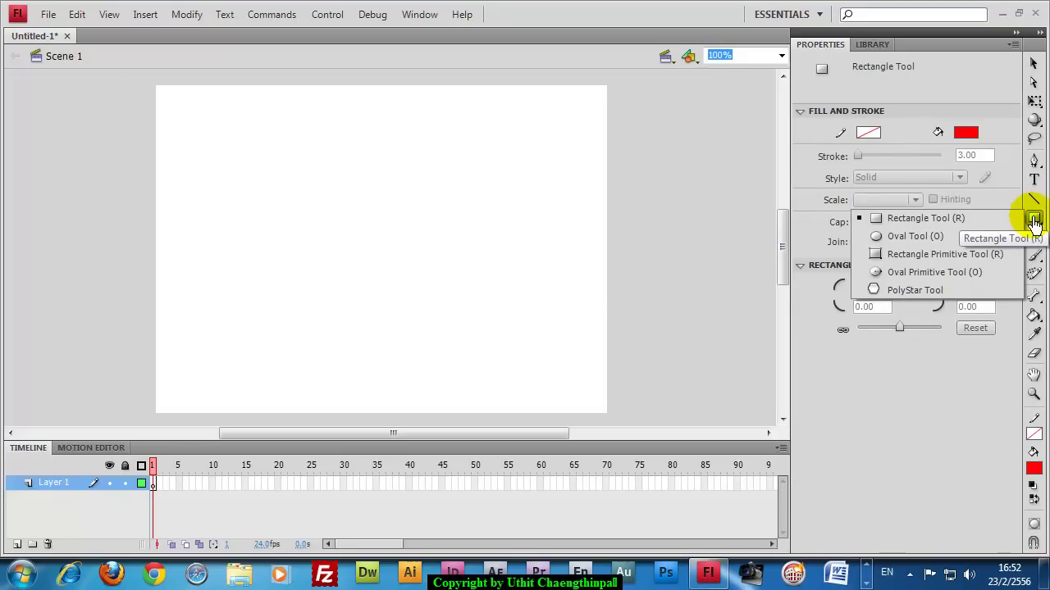
{"action": "left_click", "coordinate": [978, 225]}
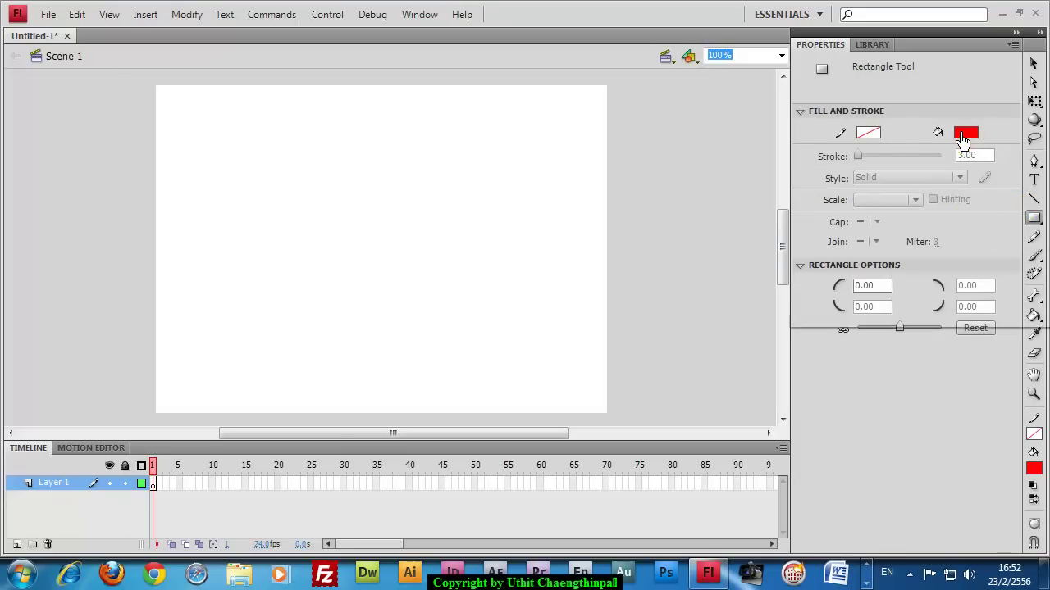
{"action": "left_click", "coordinate": [966, 136]}
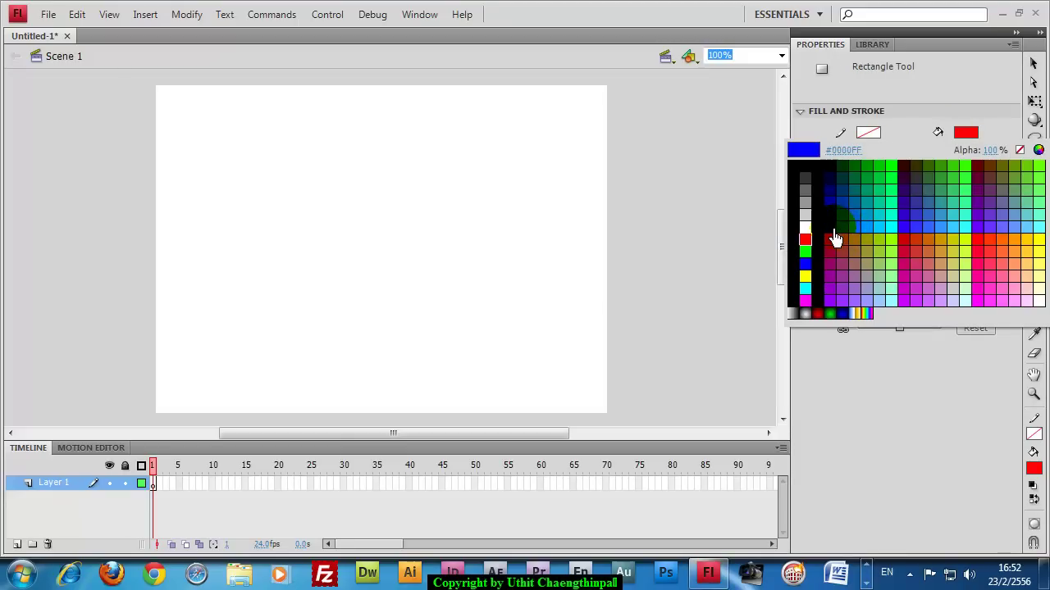
{"action": "left_click", "coordinate": [834, 238]}
{"action": "left_click_drag", "start_coordinate": [304, 205], "coordinate": [422, 292]}
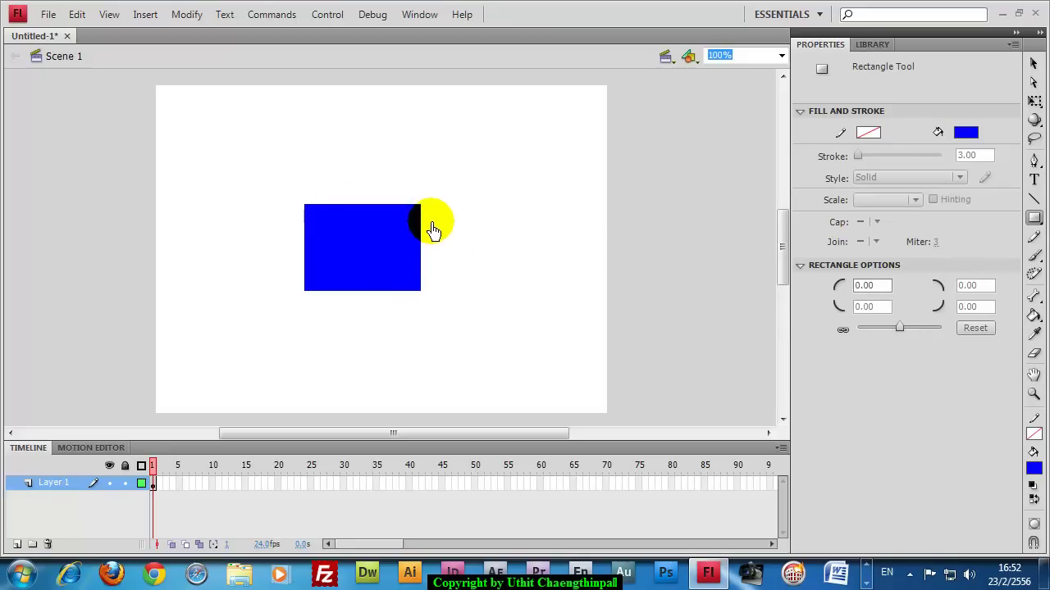
Centre the blue rectangle on the stage and match its width and height to the stage with the Align options.
{"action": "left_click", "coordinate": [1034, 64]}
{"action": "left_click_drag", "start_coordinate": [265, 166], "coordinate": [474, 330]}
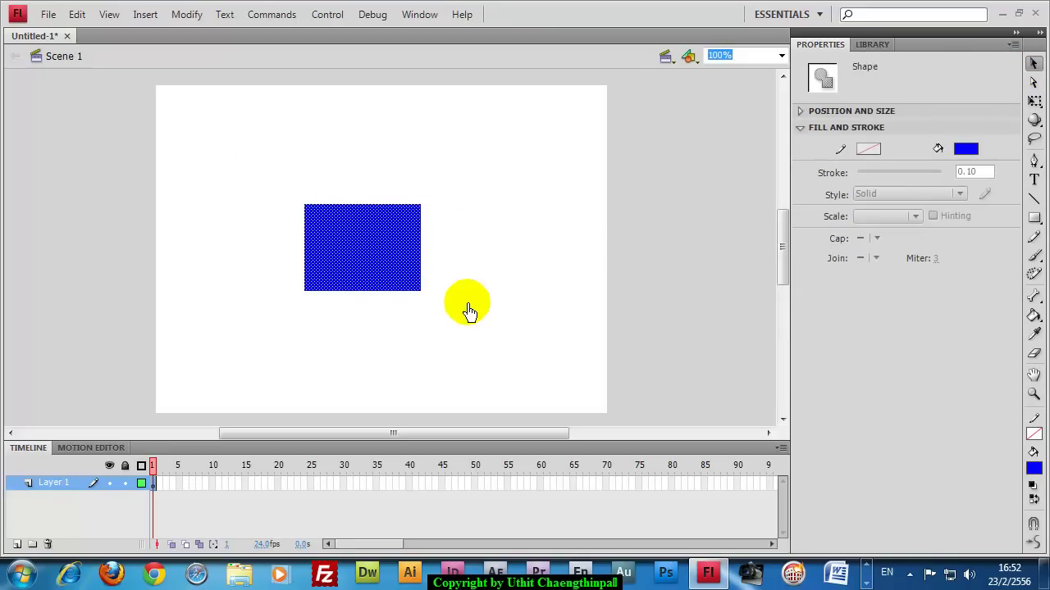
{"action": "left_click", "coordinate": [422, 15]}
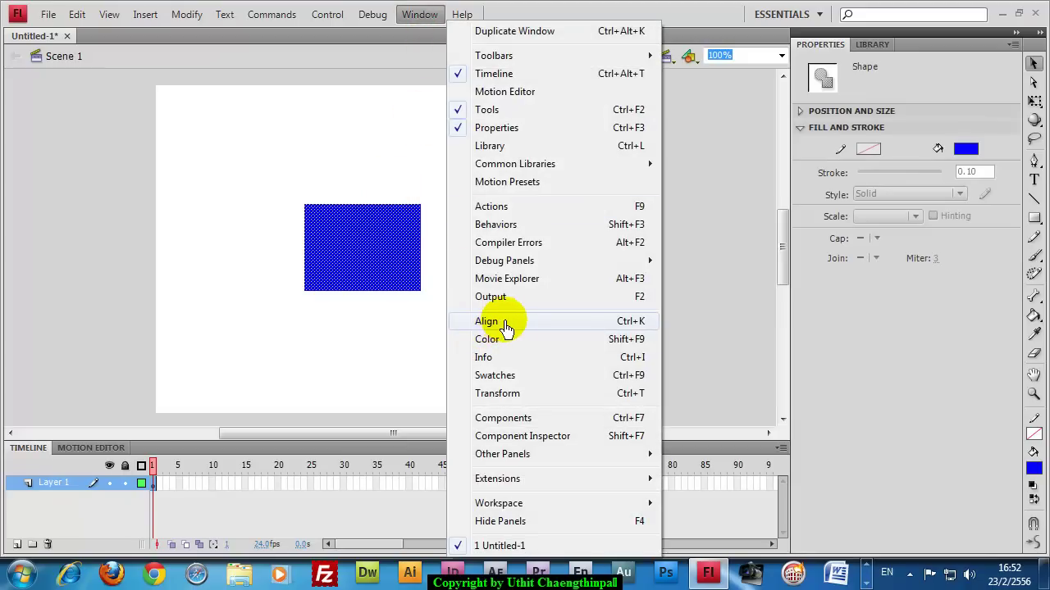
{"action": "left_click", "coordinate": [632, 328]}
{"action": "left_click_drag", "start_coordinate": [146, 36], "coordinate": [615, 131]}
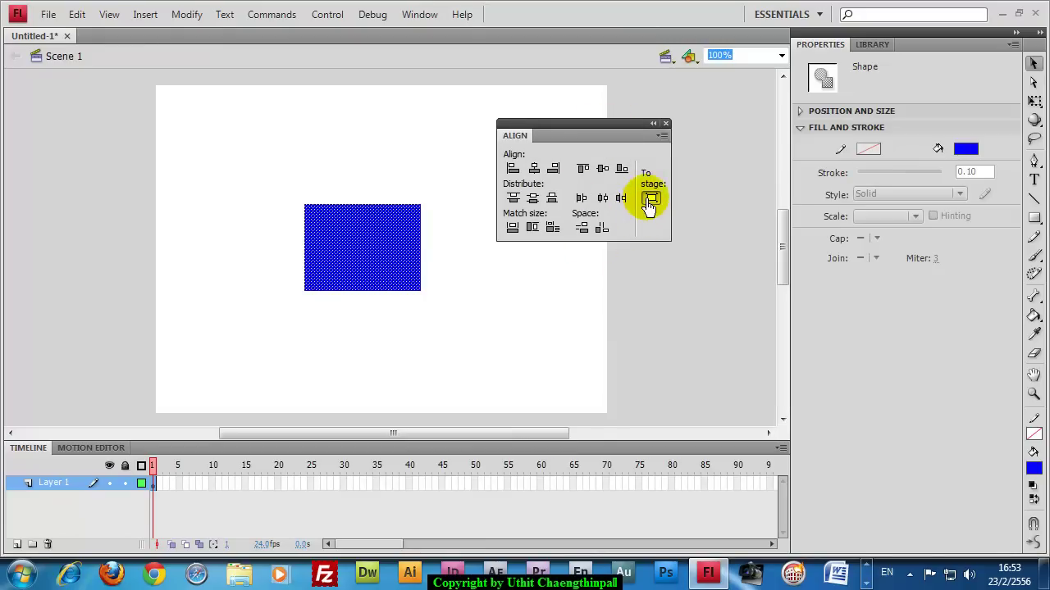
{"action": "left_click", "coordinate": [534, 168]}
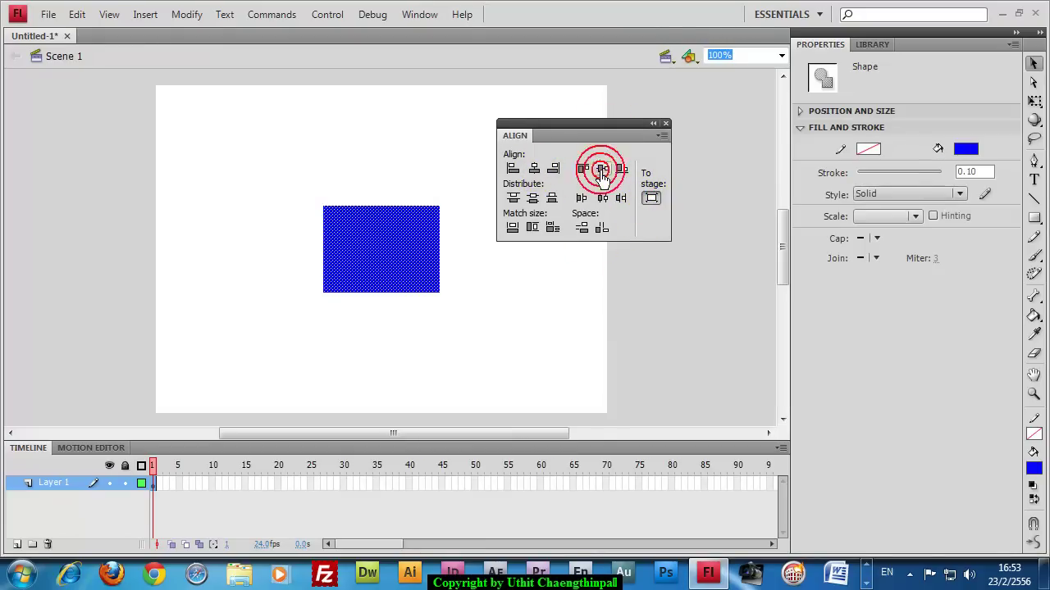
{"action": "left_click", "coordinate": [554, 232]}
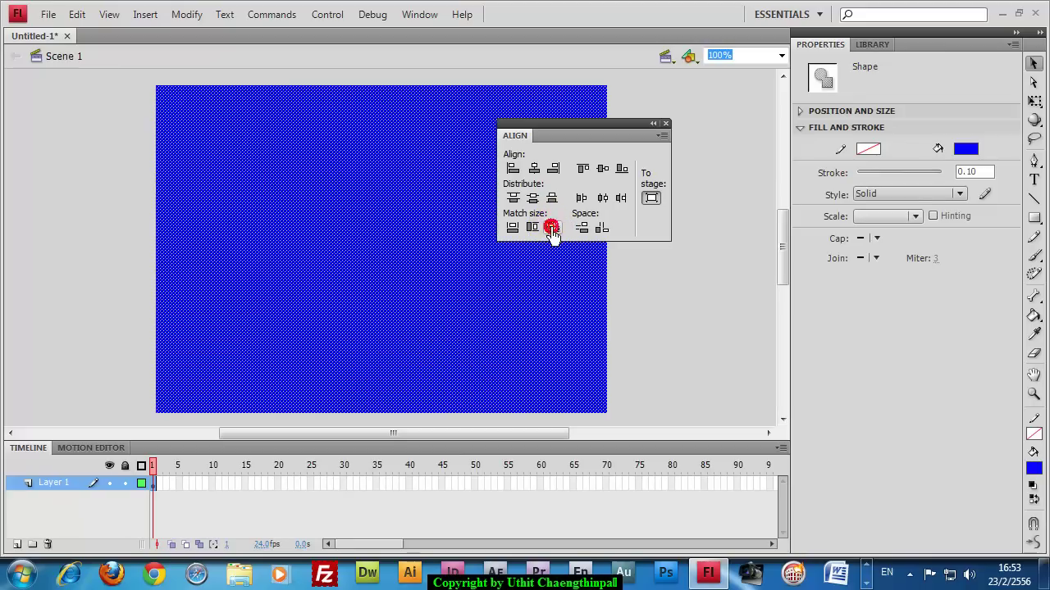
{"action": "left_click", "coordinate": [665, 125]}
Change the rectangle's fill type to a Radial gradient.
{"action": "left_click", "coordinate": [419, 14]}
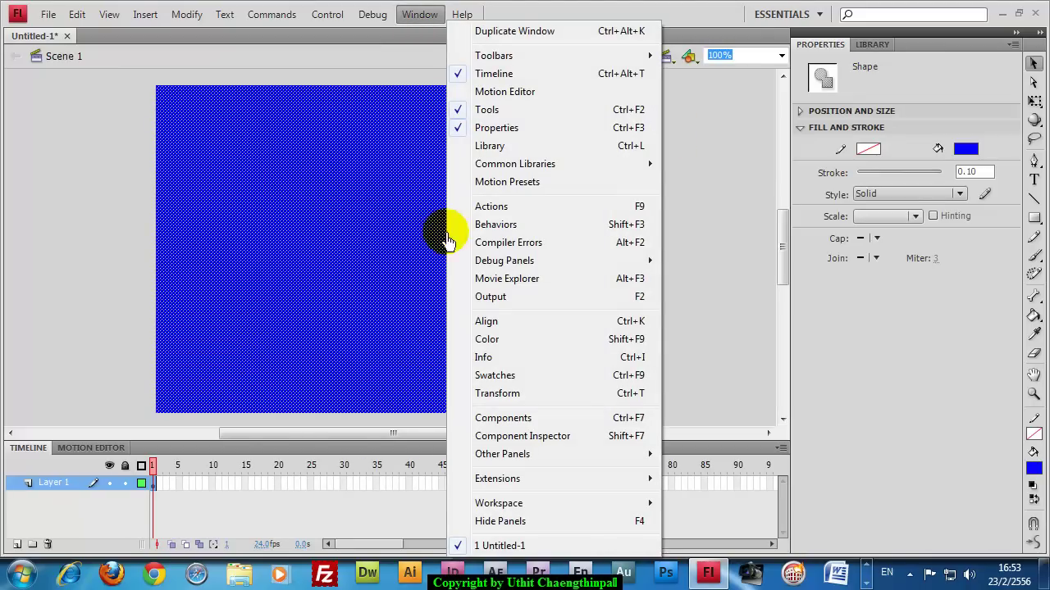
{"action": "left_click", "coordinate": [495, 349]}
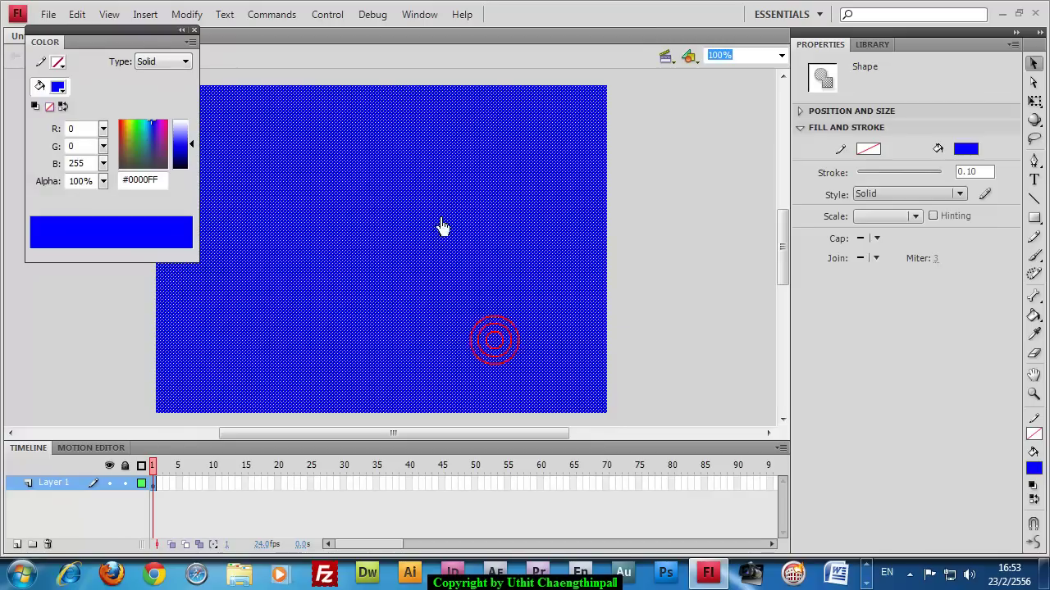
{"action": "left_click_drag", "start_coordinate": [133, 35], "coordinate": [703, 105]}
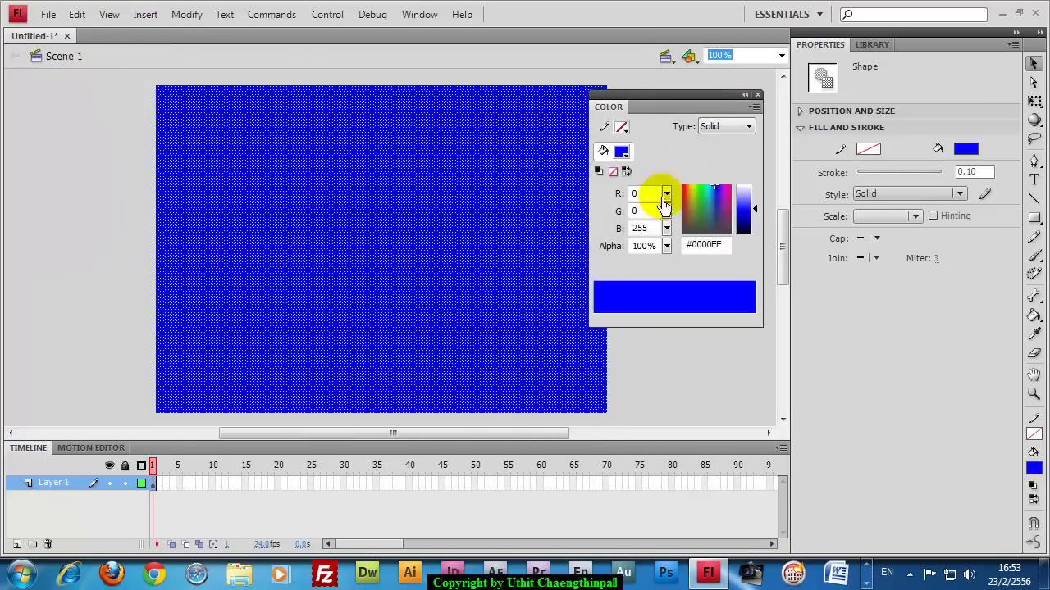
{"action": "left_click", "coordinate": [726, 126]}
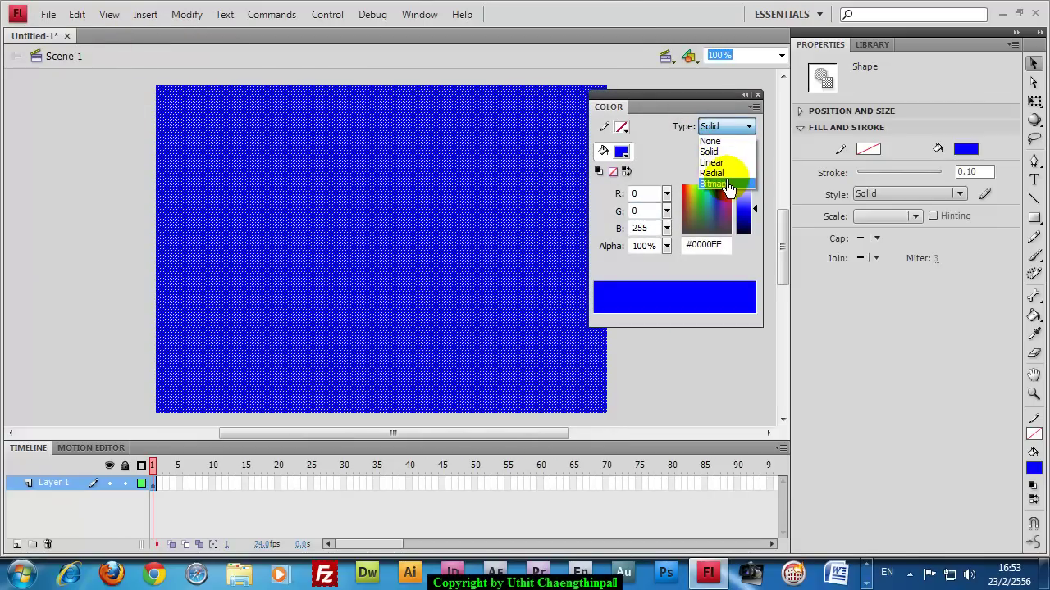
{"action": "left_click", "coordinate": [709, 173]}
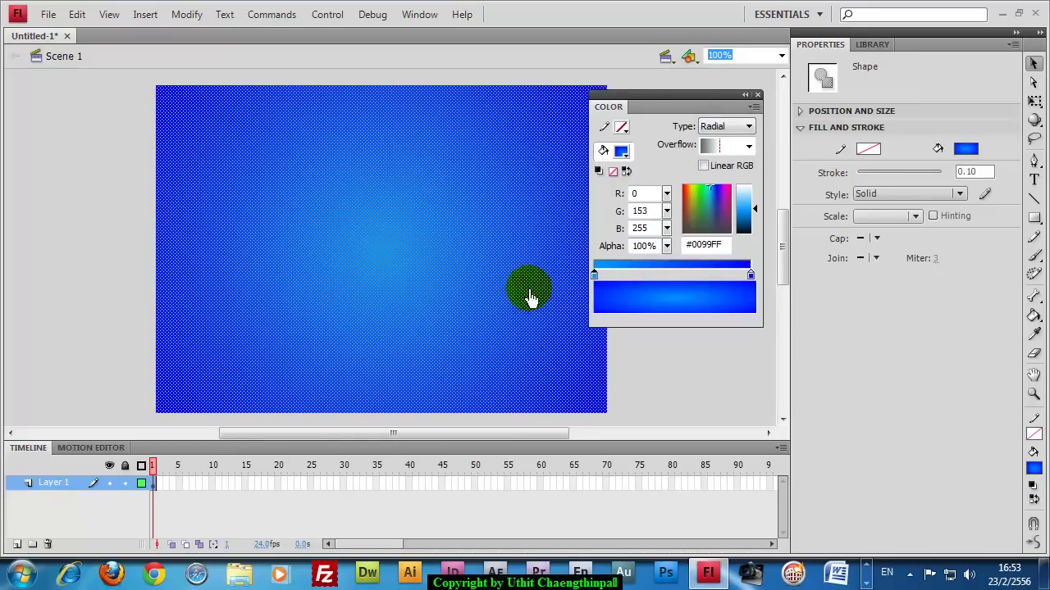
Set the radial gradient's outer colour to #000099 and its centre colour to #0099FF.
{"action": "left_click", "coordinate": [749, 276]}
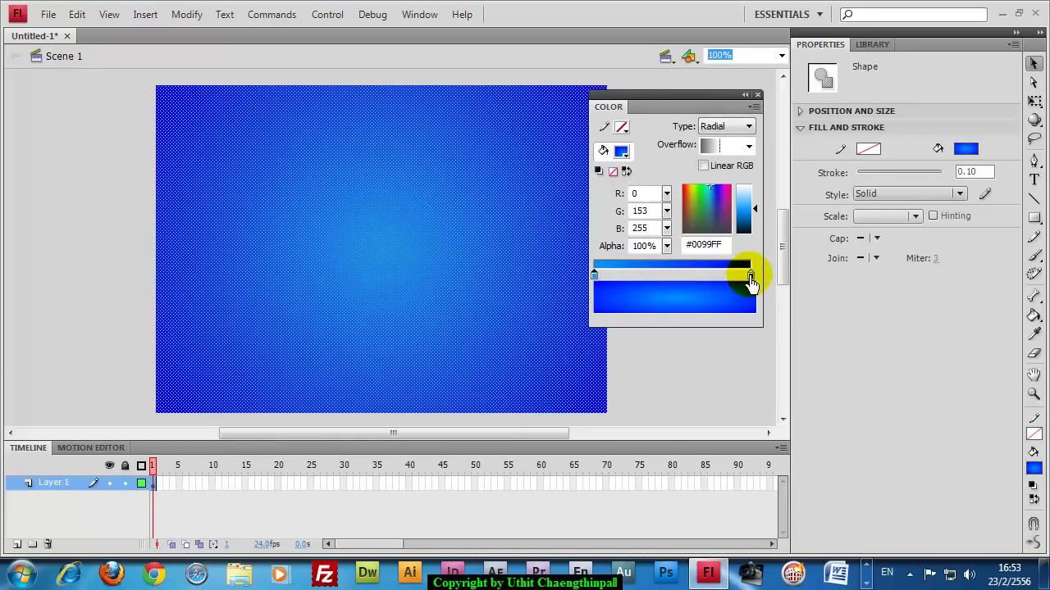
{"action": "left_click", "coordinate": [750, 279]}
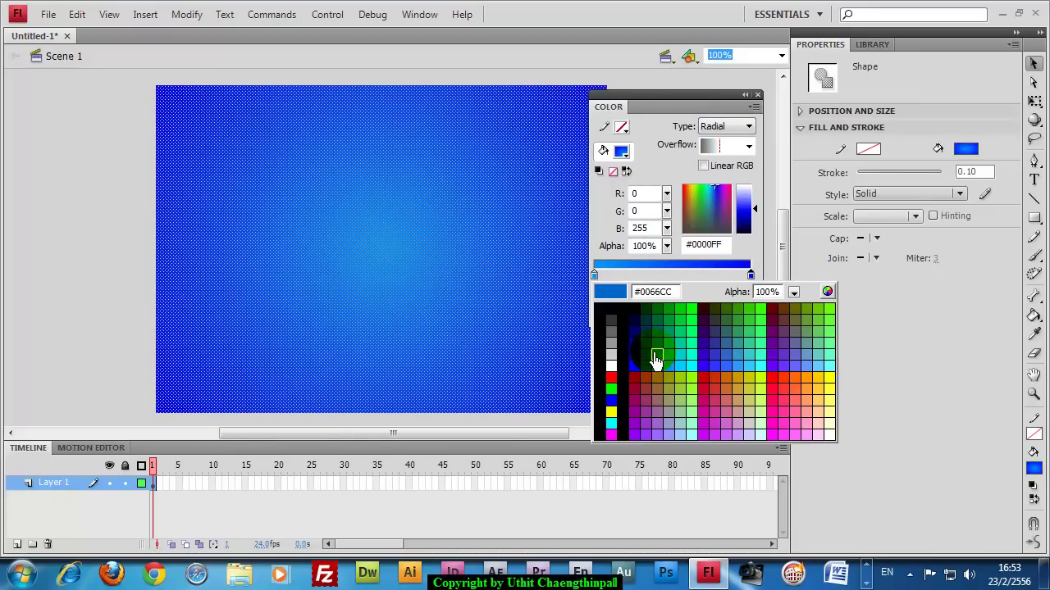
{"action": "left_click", "coordinate": [635, 343]}
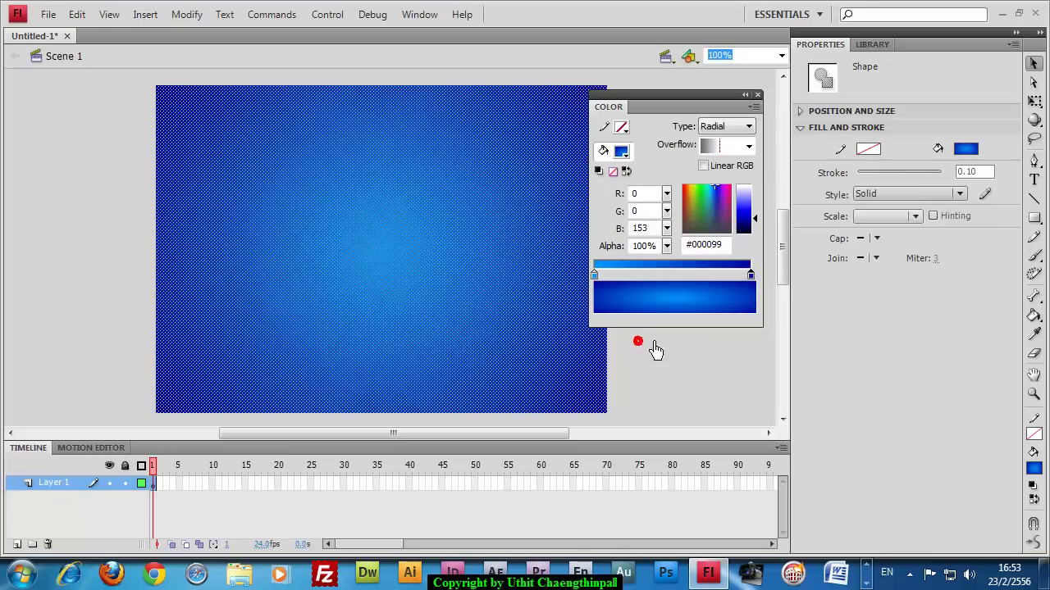
{"action": "left_click", "coordinate": [594, 277]}
{"action": "left_click", "coordinate": [594, 277]}
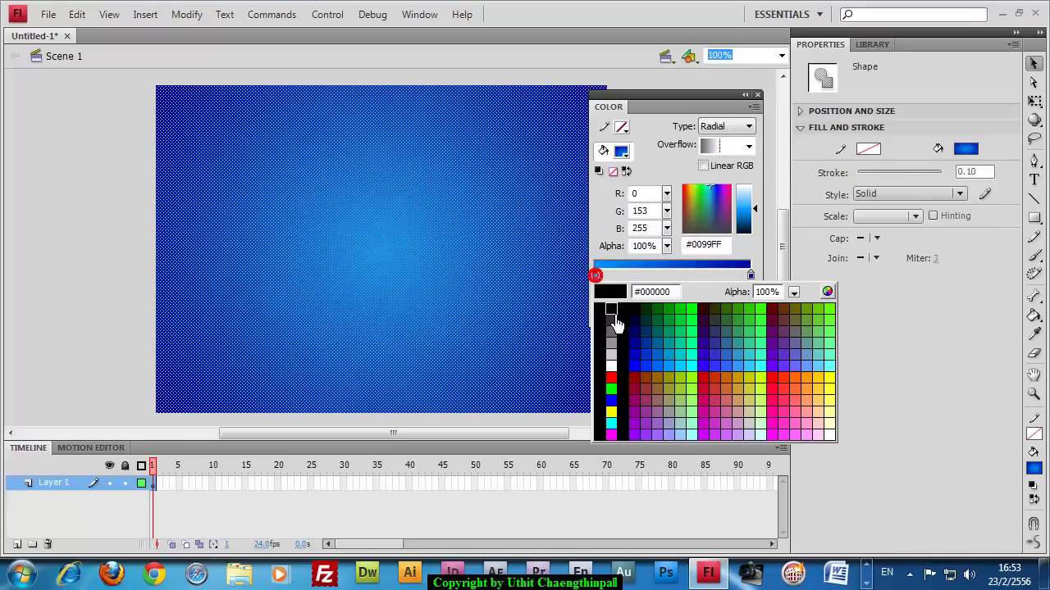
{"action": "left_click", "coordinate": [669, 370]}
{"action": "left_click", "coordinate": [114, 272]}
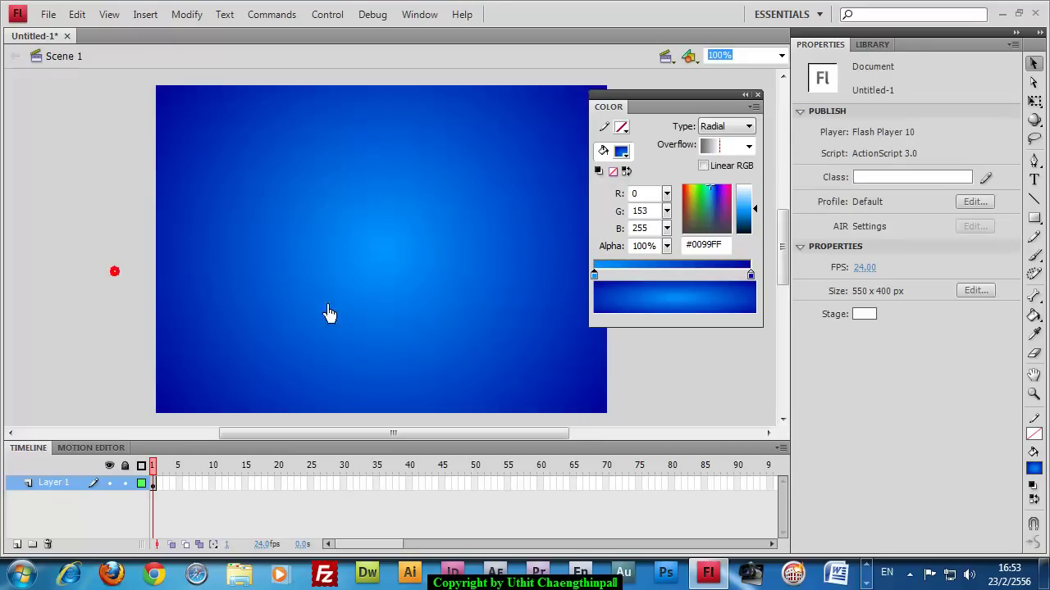
{"action": "left_click", "coordinate": [757, 97]}
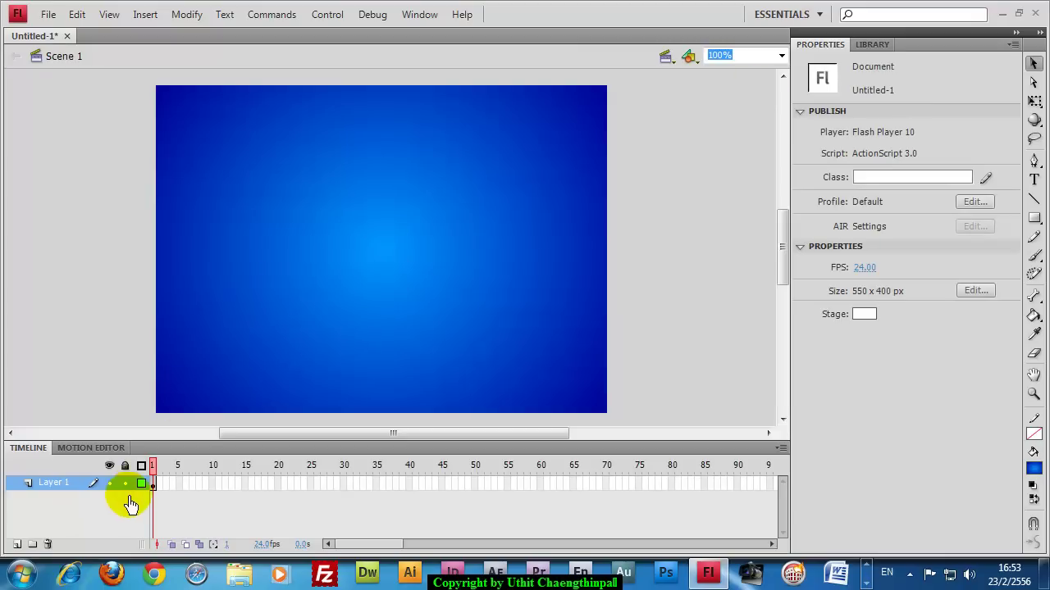
Rename the background layer as bg and lock it.
{"action": "double_click", "coordinate": [54, 484]}
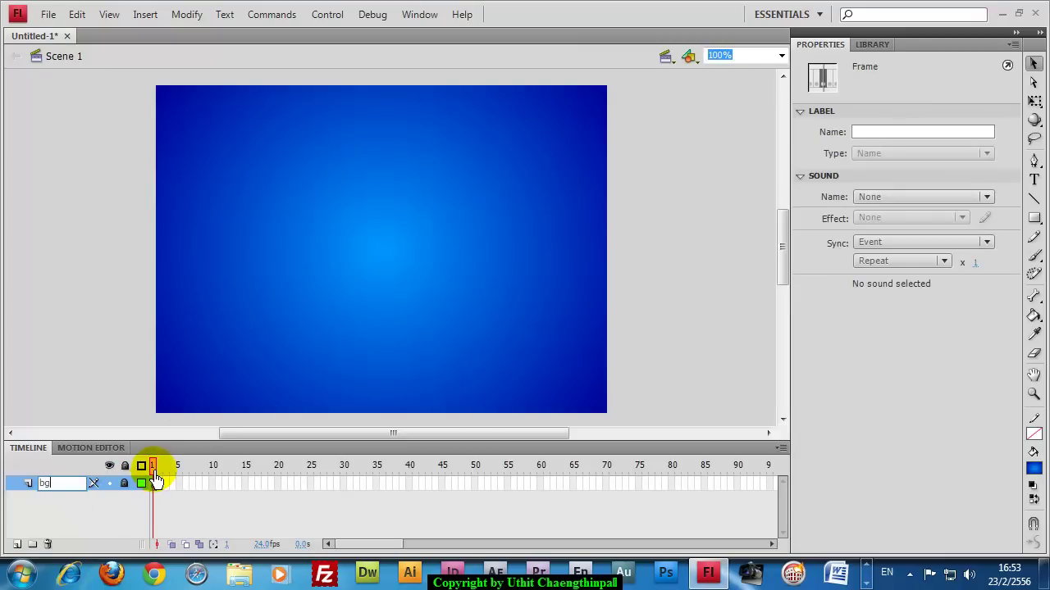
{"action": "key", "text": "Return"}
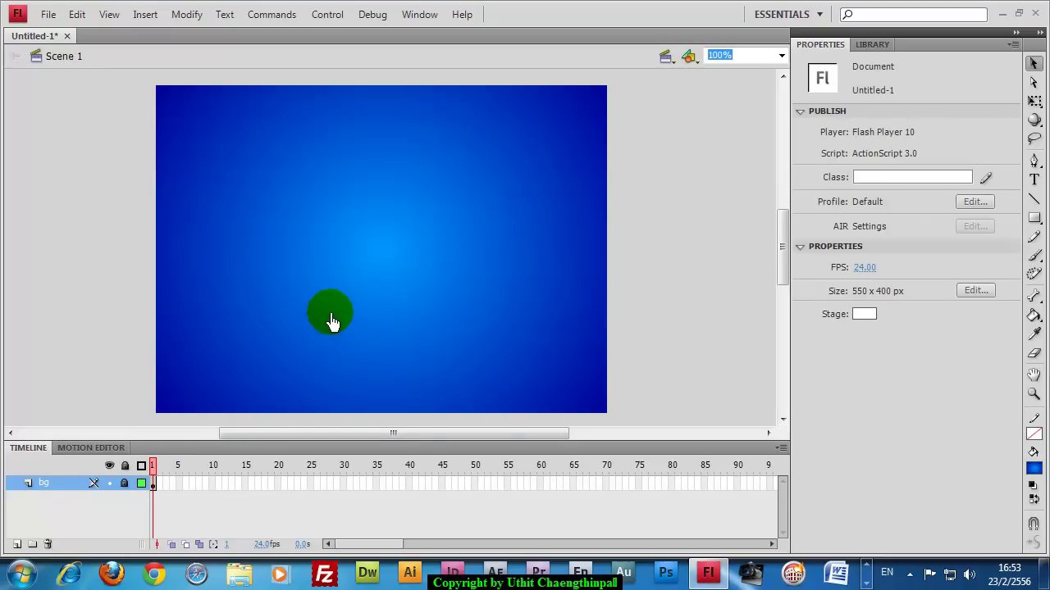
{"action": "left_click_drag", "start_coordinate": [322, 433], "coordinate": [317, 434]}
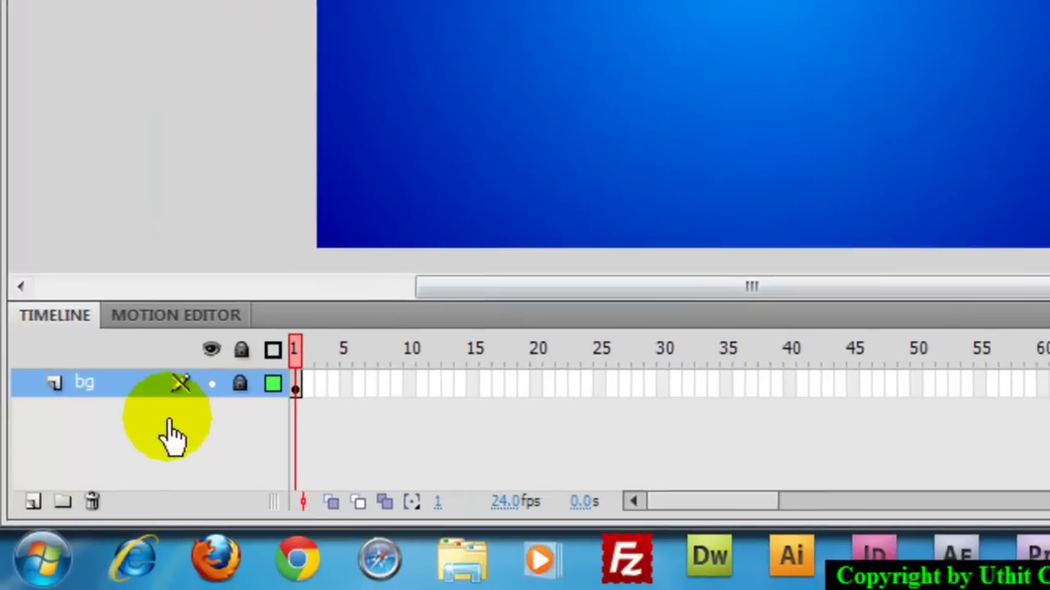
Add a new layer above bg and set the Text tool's colour to red for its first frame.
{"action": "left_click", "coordinate": [31, 504]}
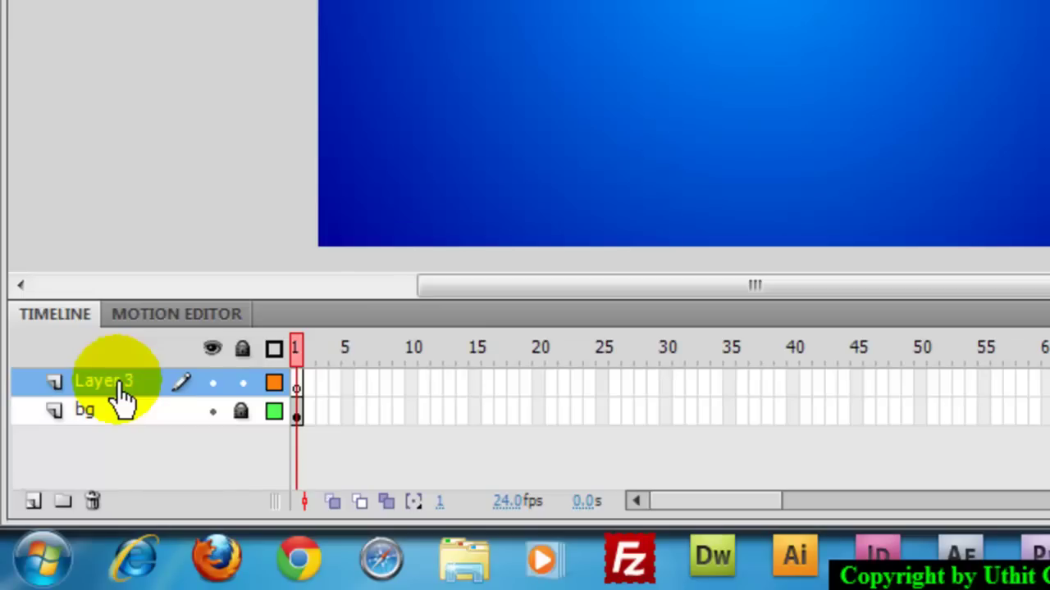
{"action": "left_click", "coordinate": [297, 383]}
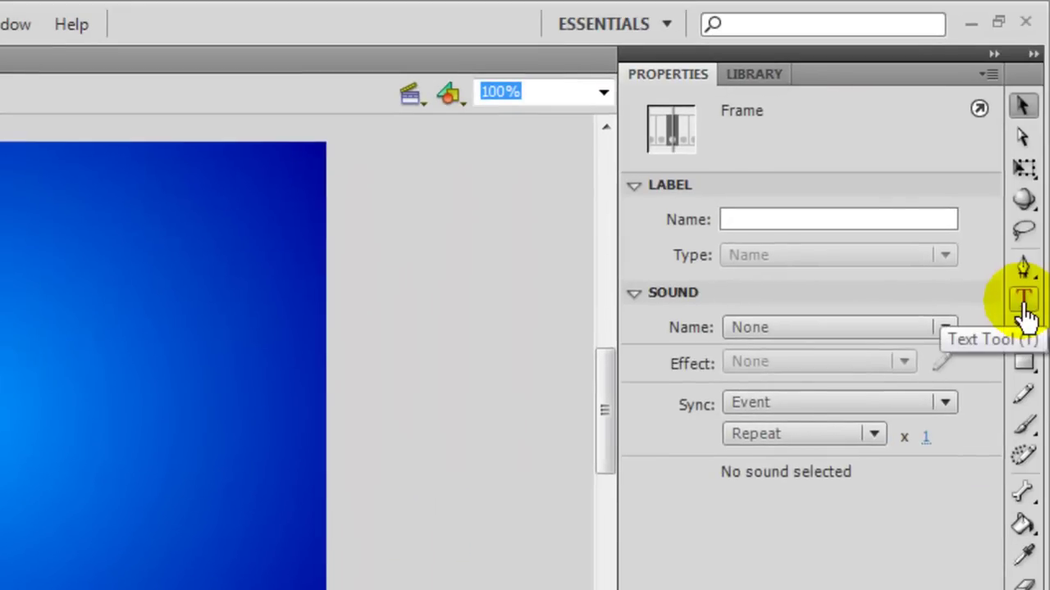
{"action": "left_click", "coordinate": [1025, 315]}
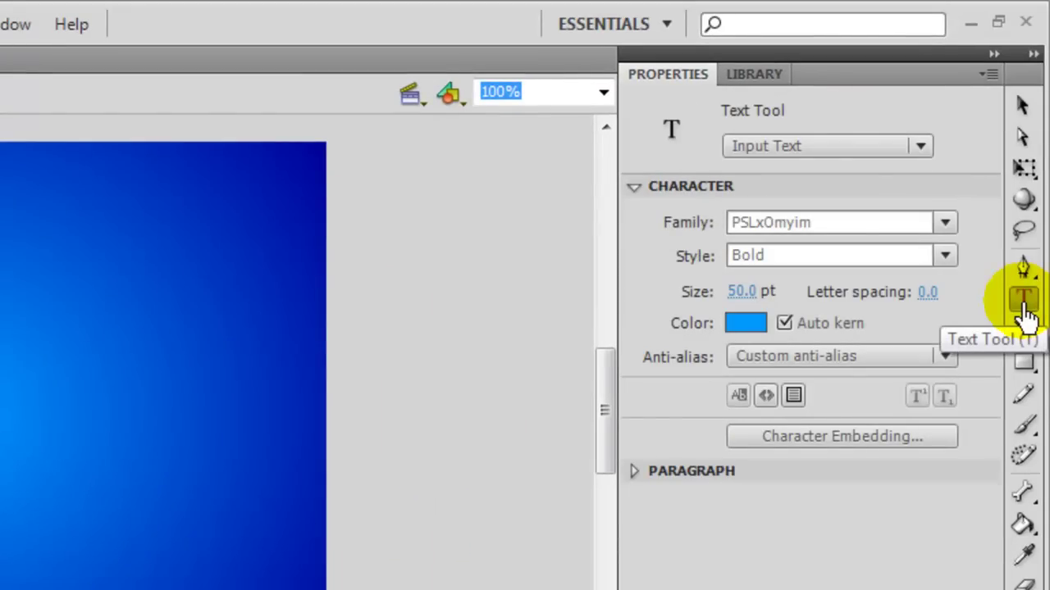
{"action": "left_click", "coordinate": [744, 323]}
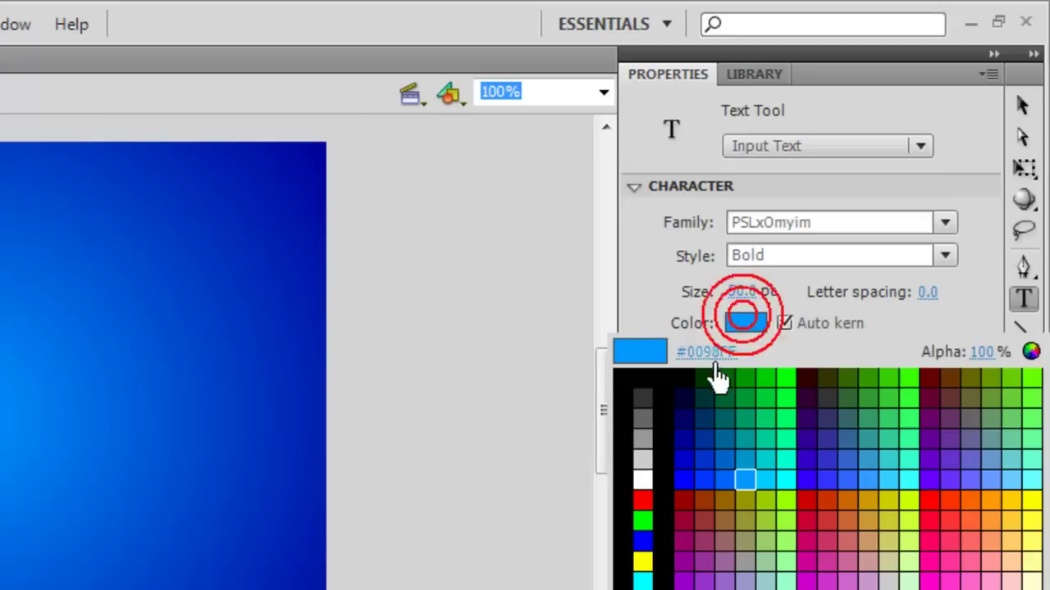
{"action": "left_click", "coordinate": [642, 500]}
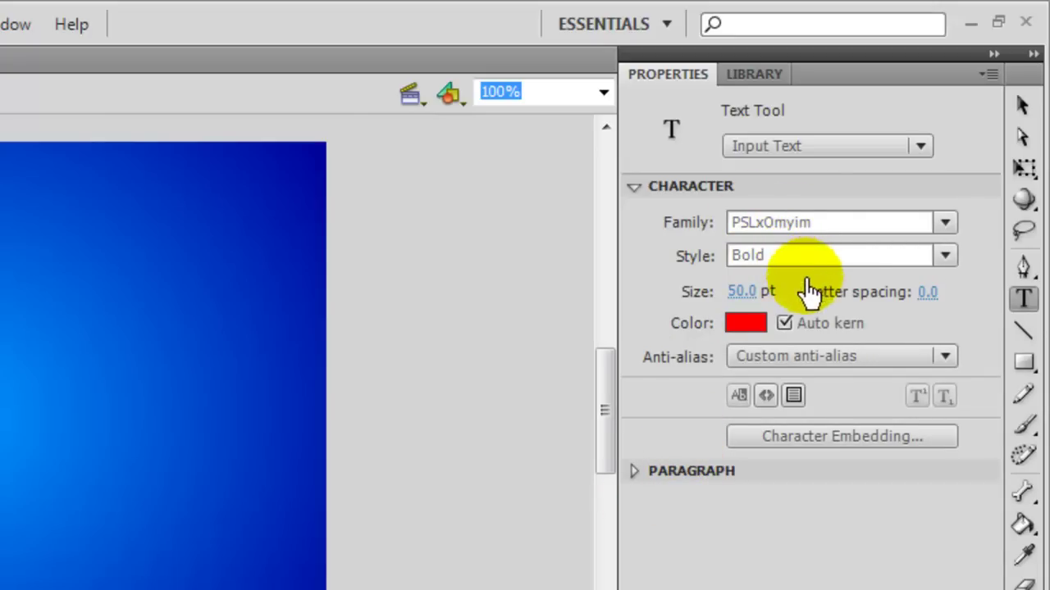
Place an input text field on the stage containing the text "สหมงคลฟิล์ม".
{"action": "left_click", "coordinate": [69, 373]}
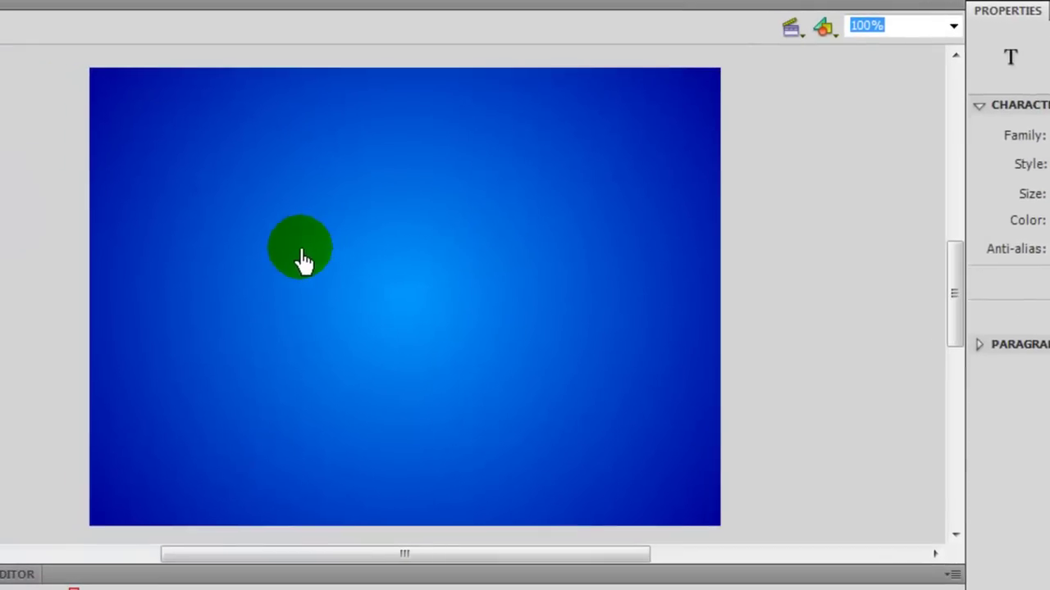
{"action": "left_click", "coordinate": [372, 334]}
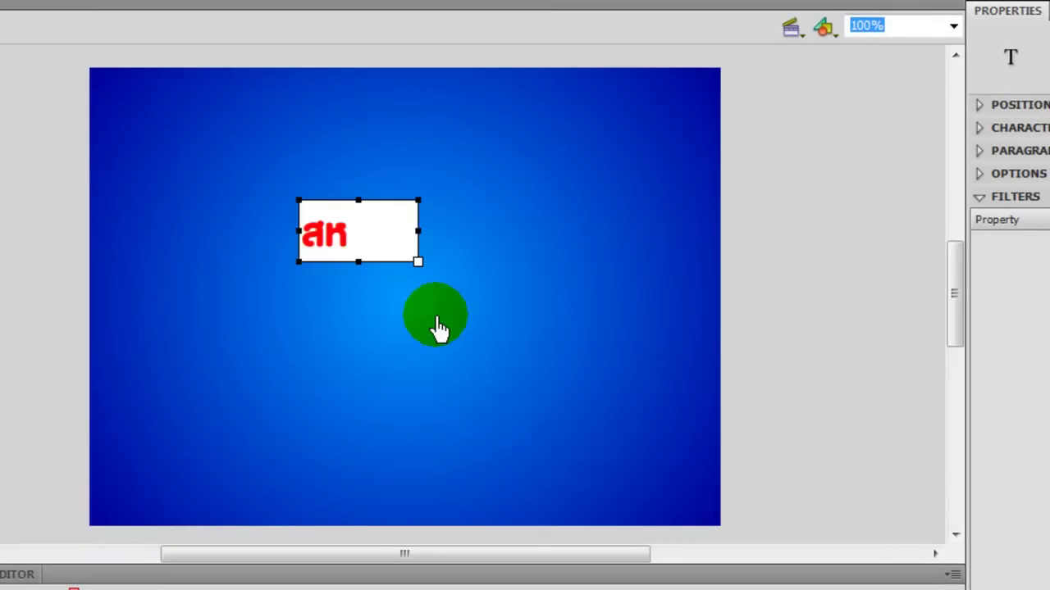
{"action": "type", "text": "สหมงค"}
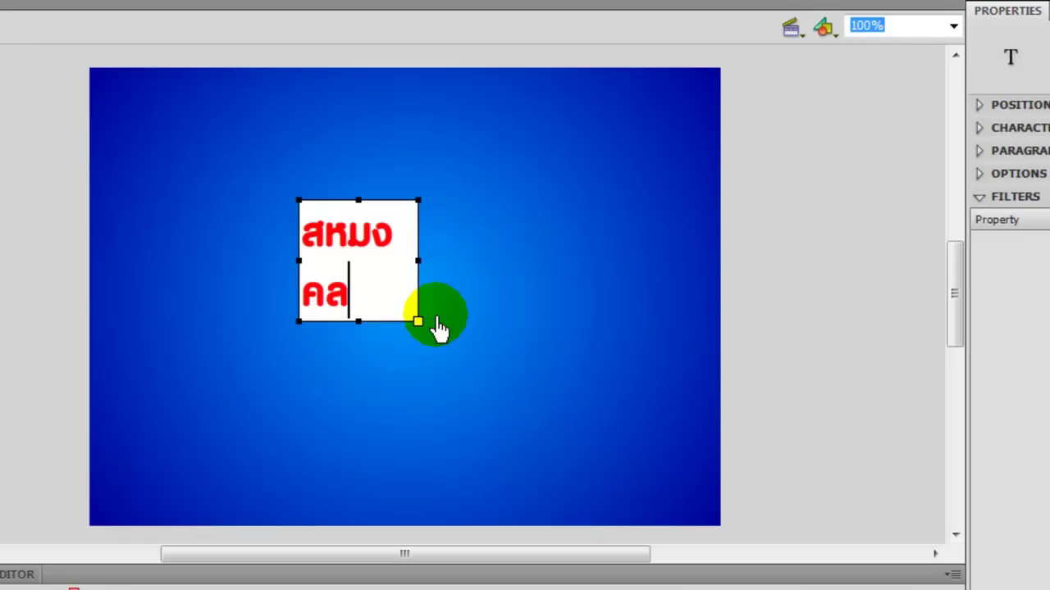
{"action": "type", "text": "ลฟิล"}
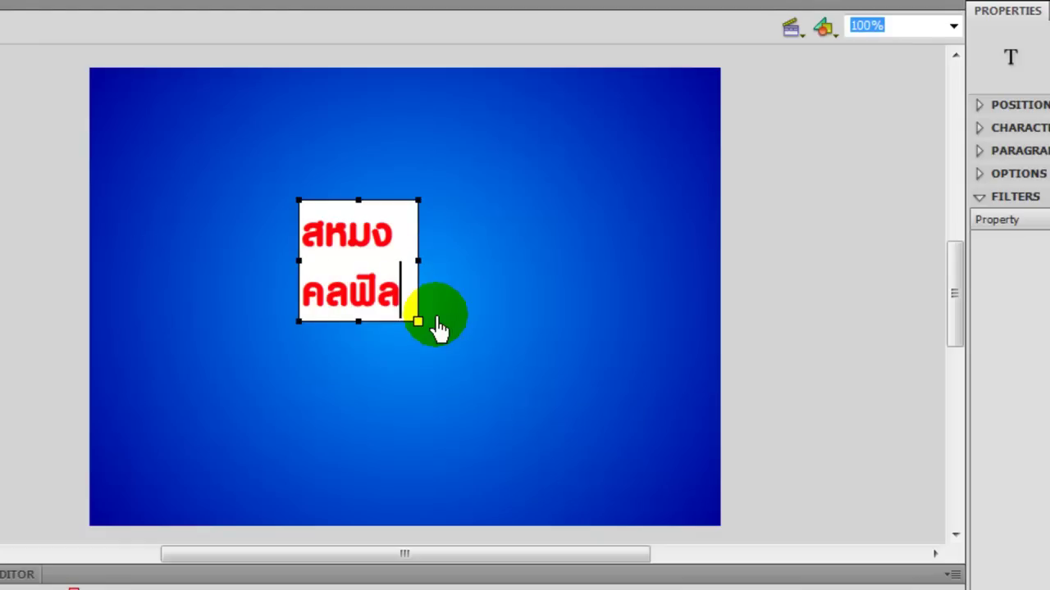
{"action": "type", "text": "์ม"}
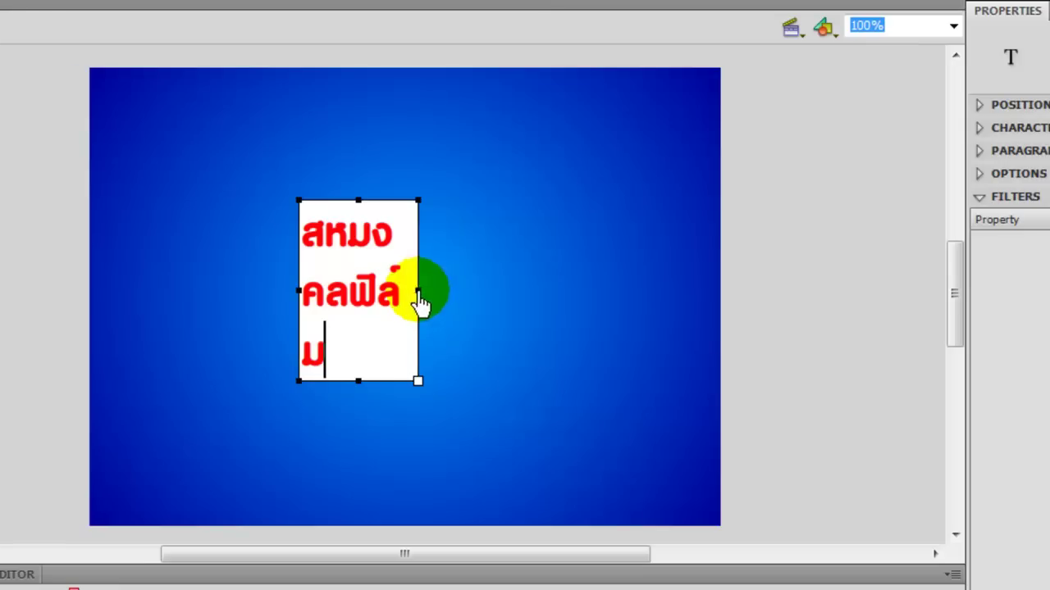
Widen the text field so that "สหมงคลฟิล์ม" fits on a single line.
{"action": "left_click", "coordinate": [276, 327]}
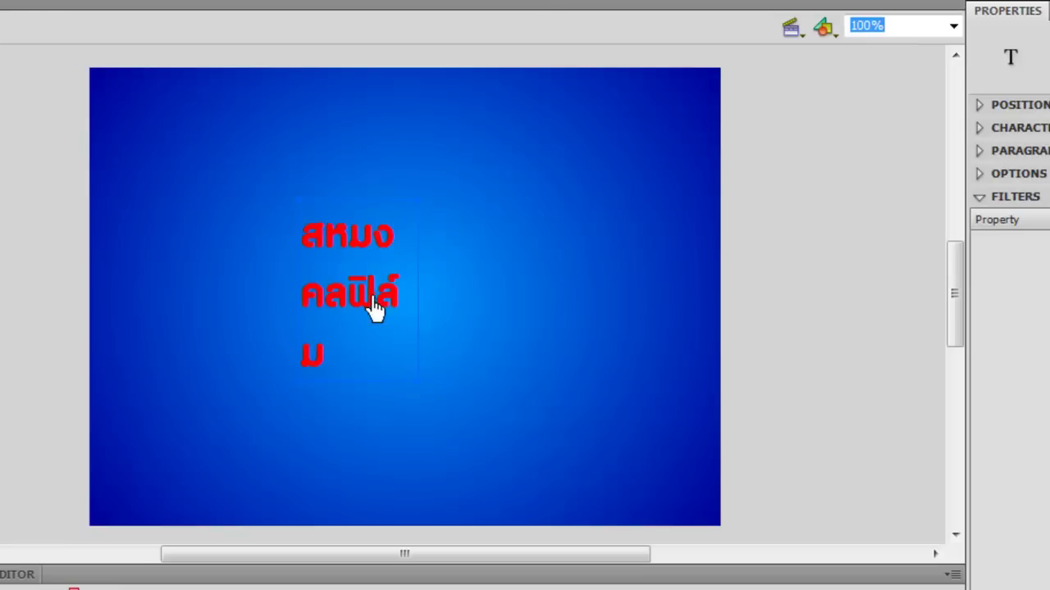
{"action": "left_click", "coordinate": [403, 380]}
{"action": "left_click_drag", "start_coordinate": [418, 392], "coordinate": [537, 287]}
{"action": "left_click", "coordinate": [498, 238]}
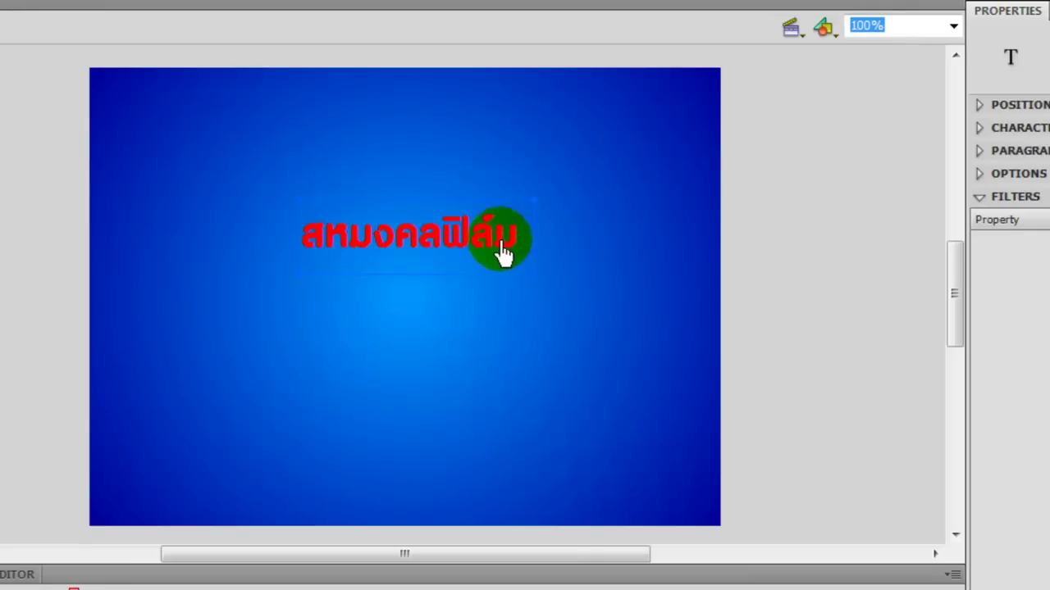
Shift the text "สหมงคลฟิล์ม" slightly to the right on the stage.
{"action": "left_click_drag", "start_coordinate": [490, 244], "coordinate": [492, 250]}
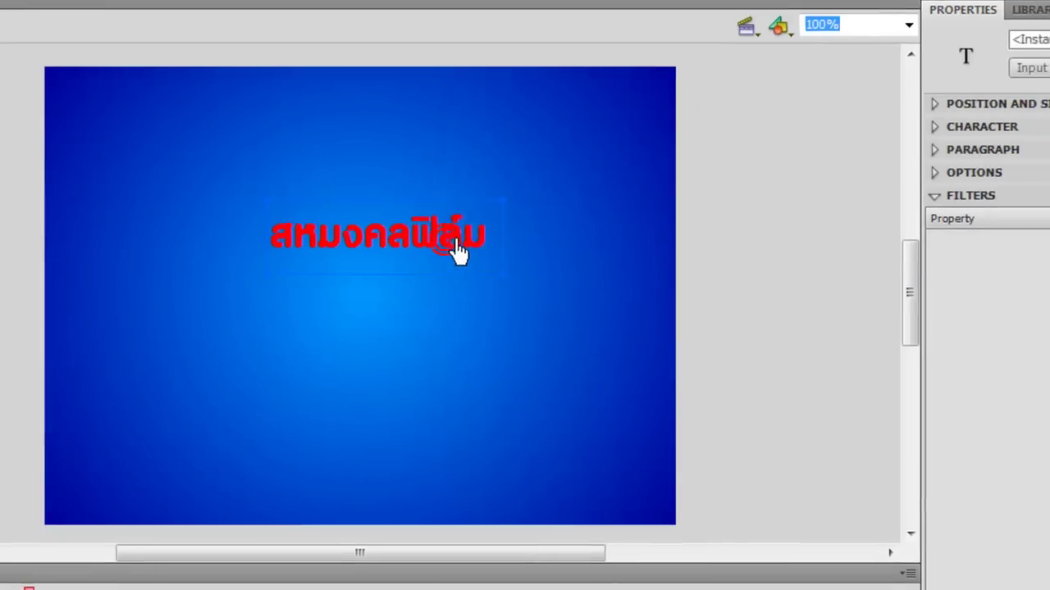
{"action": "left_click", "coordinate": [558, 282]}
{"action": "left_click", "coordinate": [291, 259]}
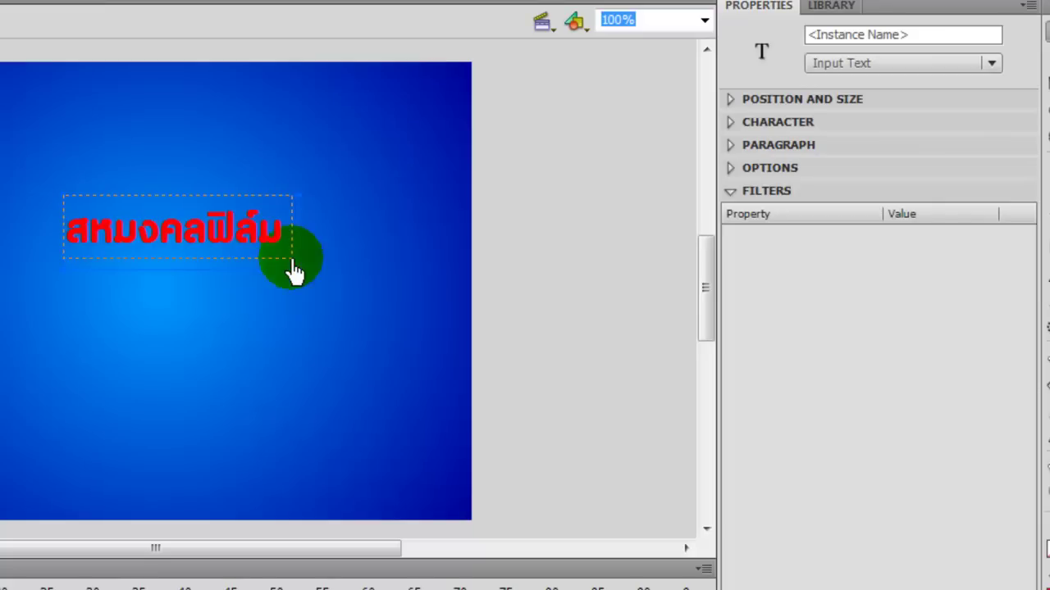
{"action": "left_click_drag", "start_coordinate": [302, 273], "coordinate": [328, 279]}
{"action": "left_click", "coordinate": [181, 248]}
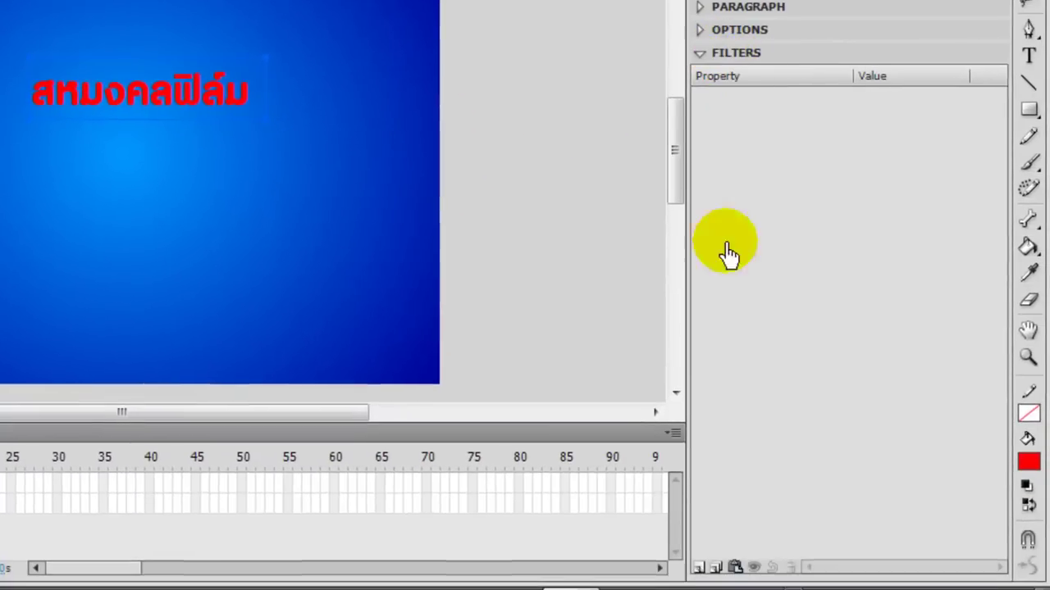
Add a Glow filter to the text and set the glow colour to white.
{"action": "left_click", "coordinate": [697, 568]}
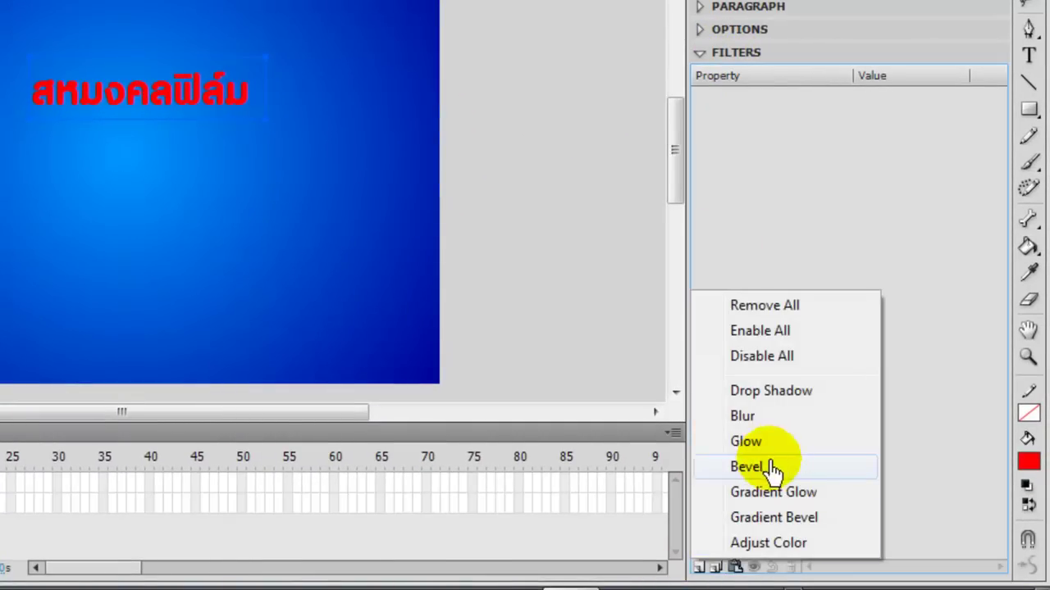
{"action": "left_click", "coordinate": [748, 442]}
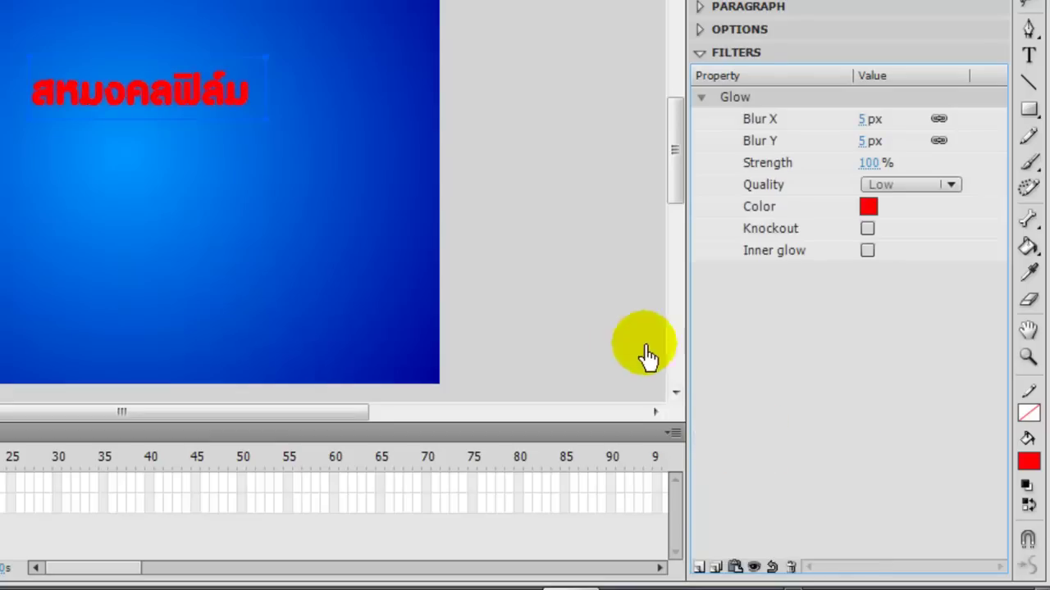
{"action": "left_click", "coordinate": [870, 208]}
{"action": "left_click", "coordinate": [705, 342]}
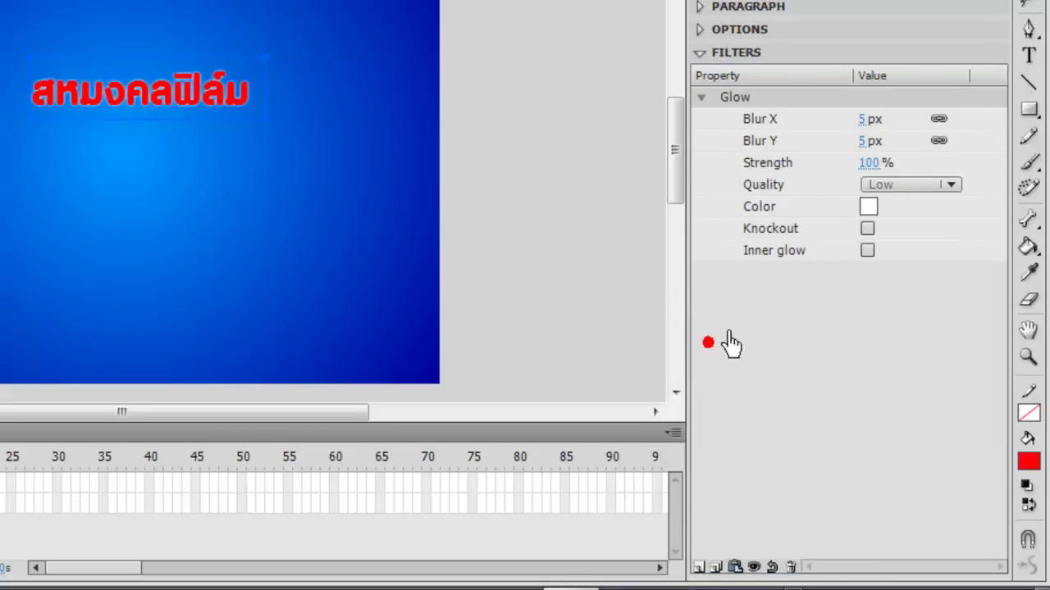
Set the glow's quality to High and its strength to 2000%.
{"action": "left_click", "coordinate": [900, 183]}
{"action": "left_click", "coordinate": [911, 260]}
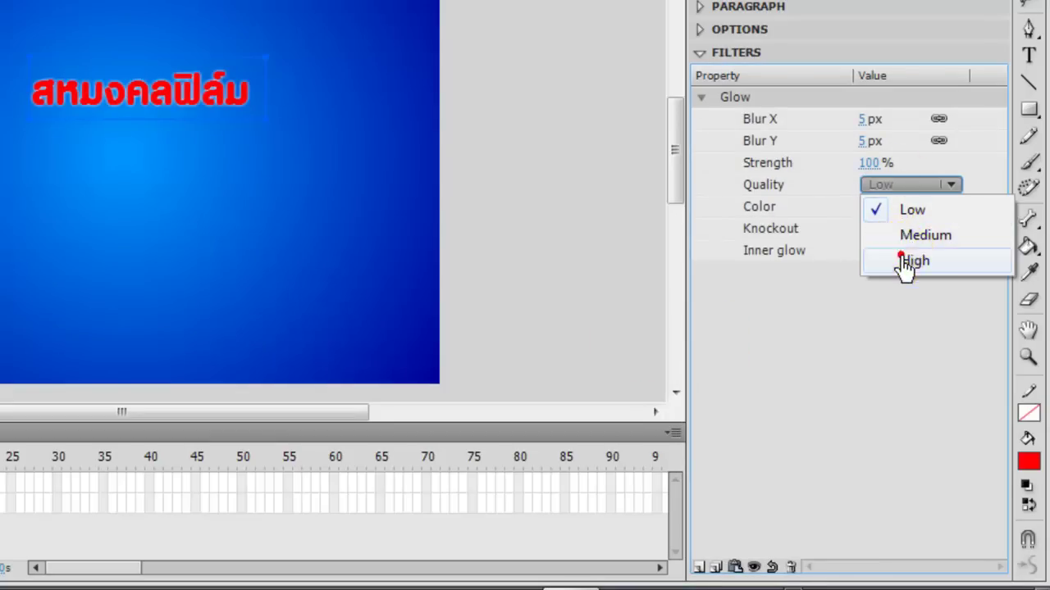
{"action": "left_click", "coordinate": [873, 164]}
{"action": "type", "text": "2000"}
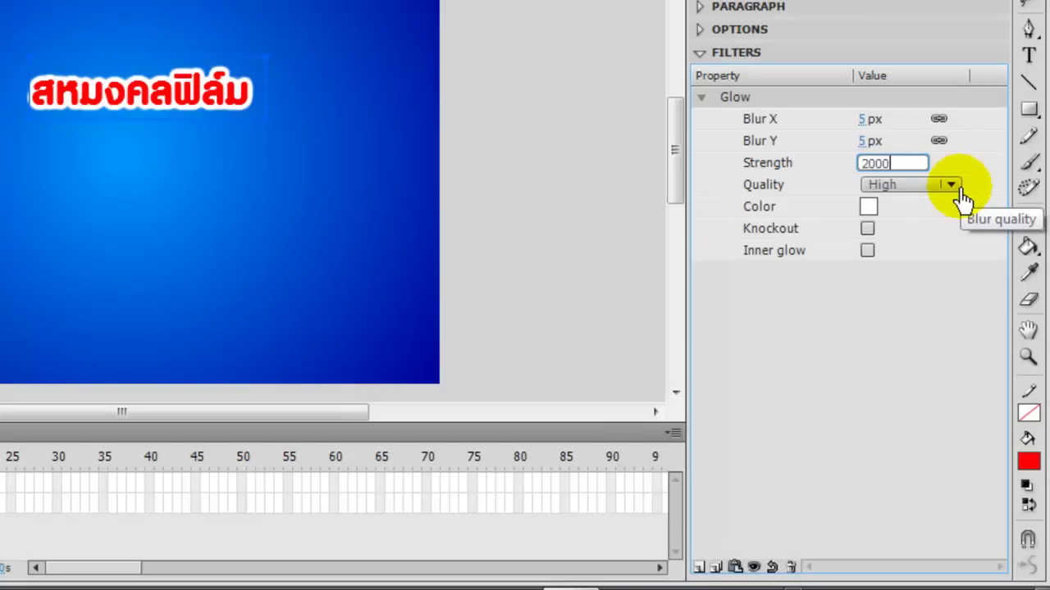
{"action": "key", "text": "Return"}
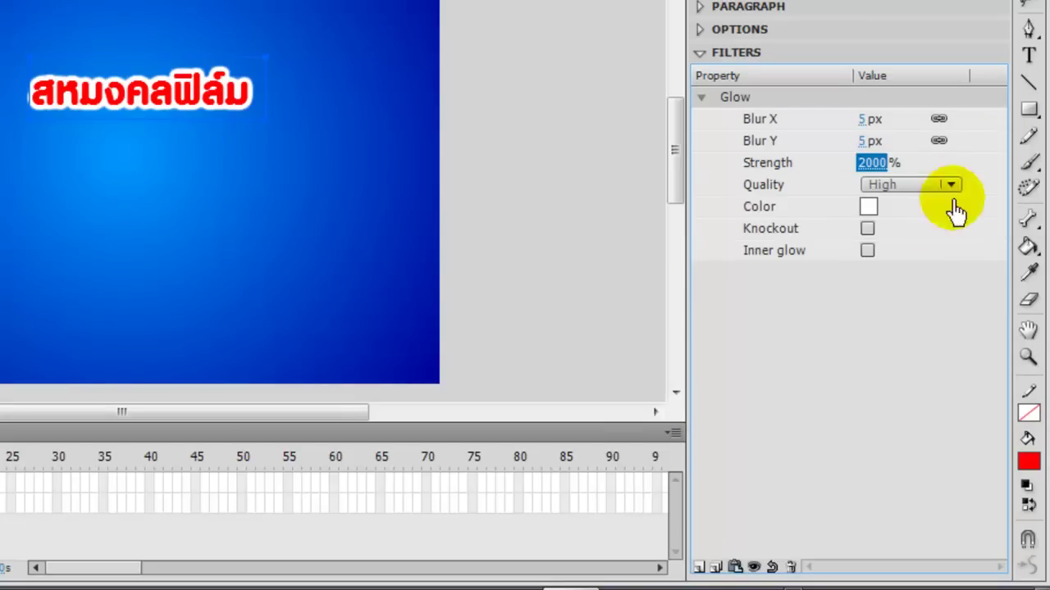
Set the glow's linked Blur X and Blur Y to 4 px.
{"action": "left_click", "coordinate": [866, 142]}
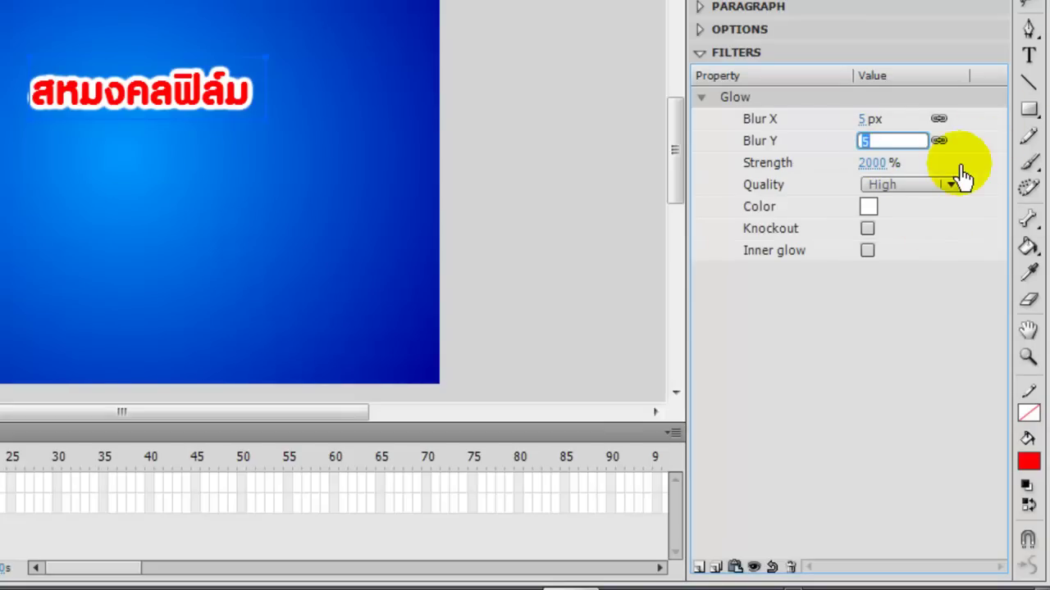
{"action": "left_click", "coordinate": [850, 323]}
{"action": "left_click", "coordinate": [869, 141]}
{"action": "type", "text": "3"}
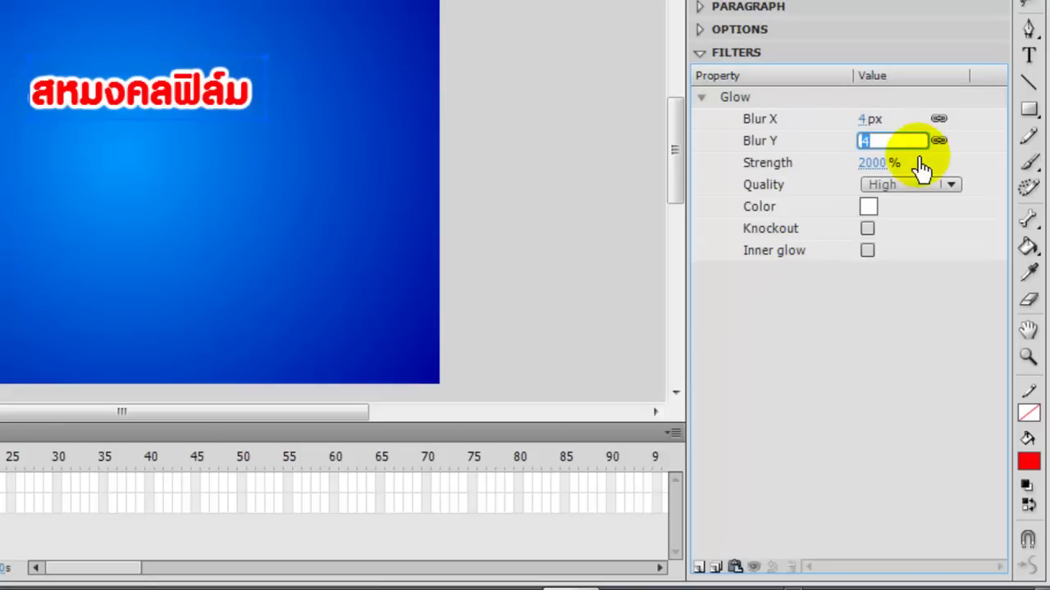
{"action": "key", "text": "Return"}
Centre the text horizontally and vertically on the stage with the Align options.
{"action": "left_click_drag", "start_coordinate": [216, 91], "coordinate": [197, 133]}
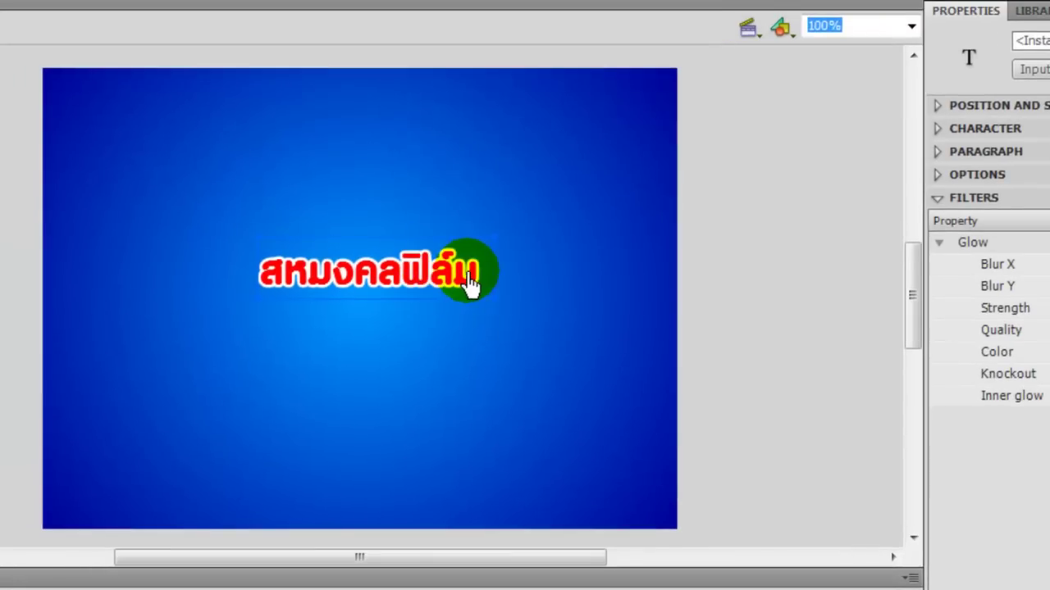
{"action": "key", "text": "ctrl+k"}
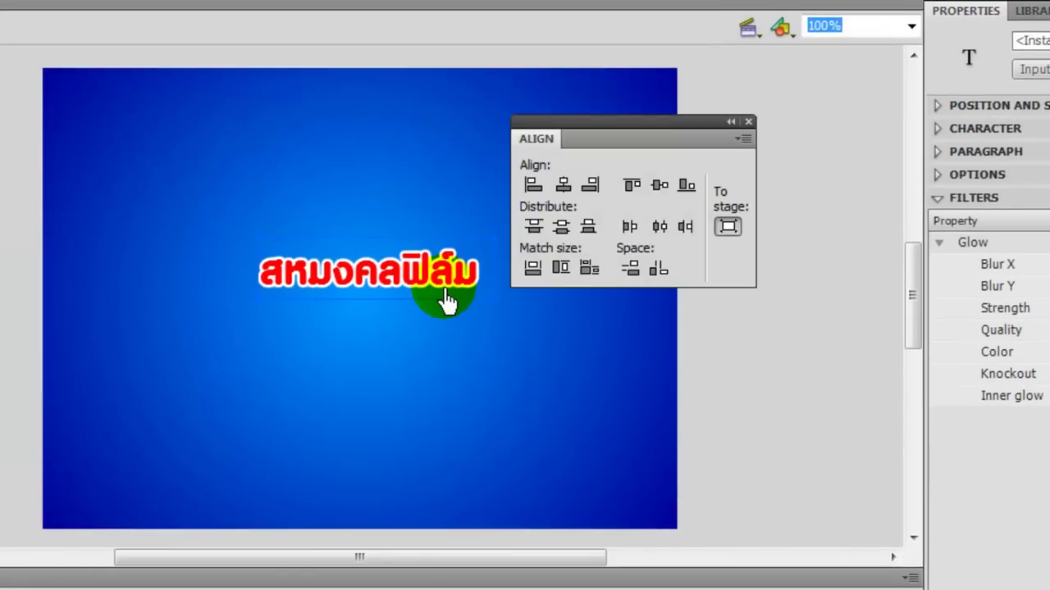
{"action": "left_click", "coordinate": [562, 184]}
{"action": "left_click", "coordinate": [659, 184]}
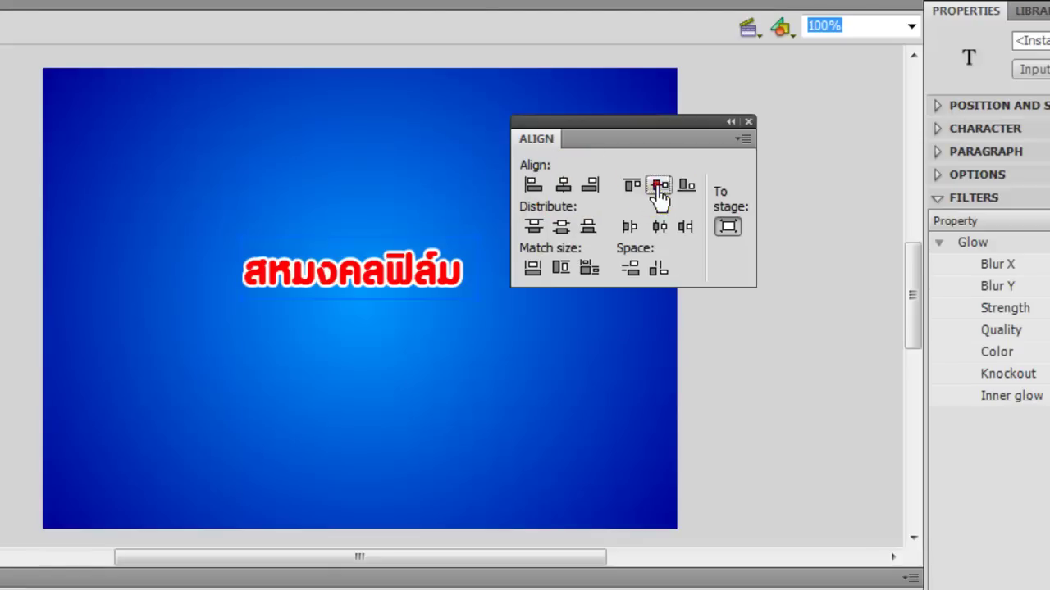
{"action": "left_click", "coordinate": [748, 122]}
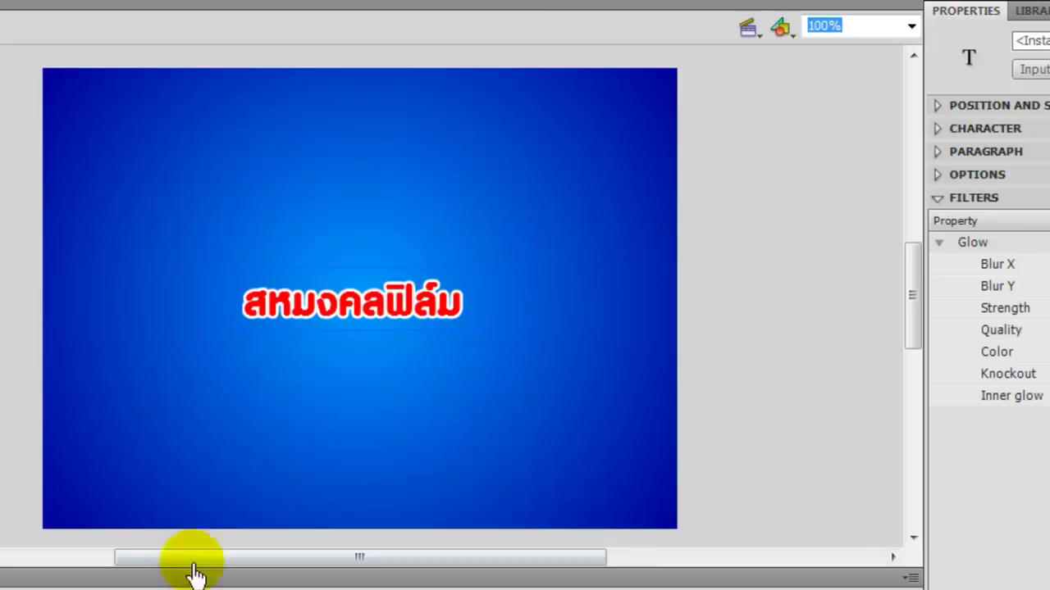
Move the text in frame 1 of Layer 3 horizontally off the stage, just past its right edge.
{"action": "key", "text": "ctrl+shift+a"}
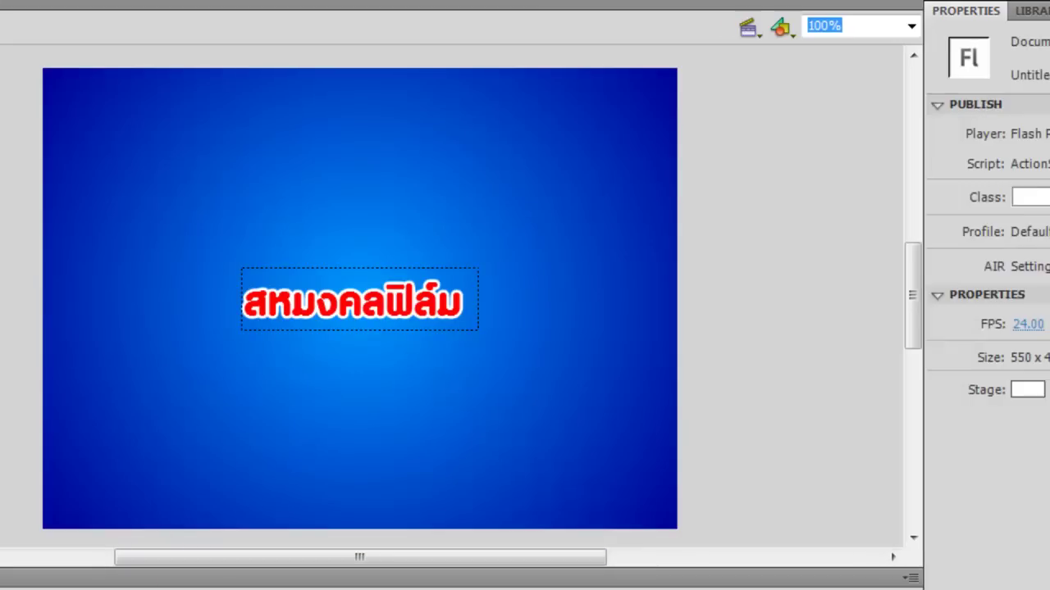
{"action": "left_click", "coordinate": [379, 316]}
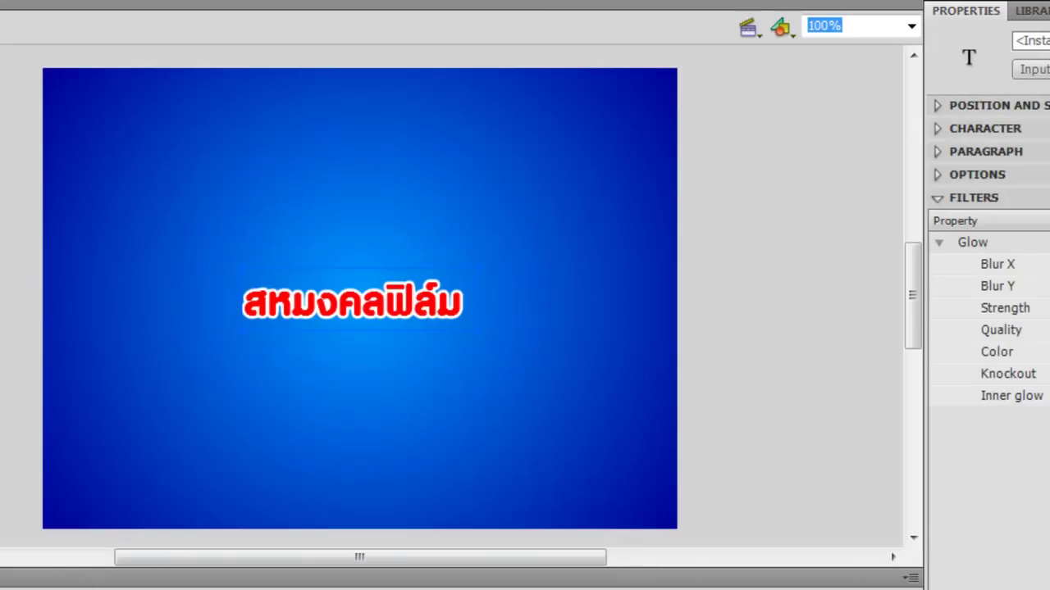
{"action": "left_click", "coordinate": [199, 539]}
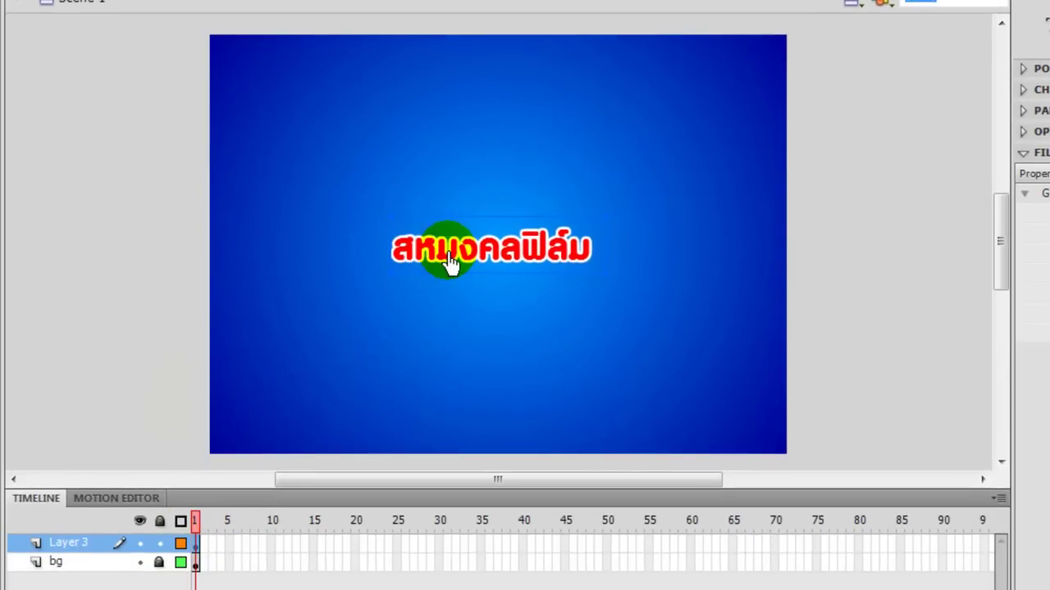
{"action": "left_click_drag", "start_coordinate": [417, 265], "coordinate": [824, 265]}
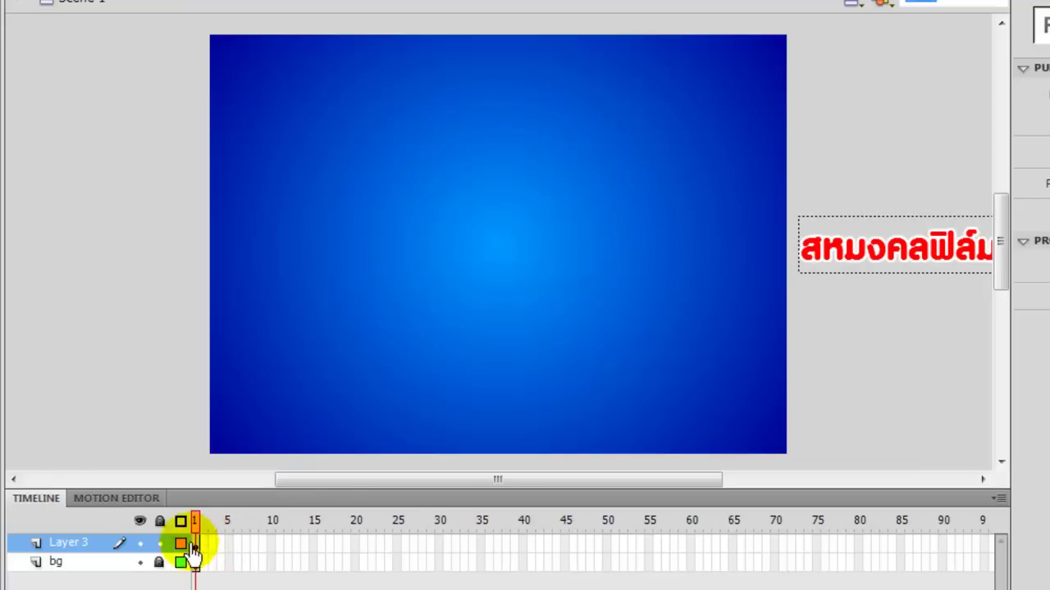
Apply a classic tween to the off-stage text in frame 1 of Layer 3.
{"action": "left_click", "coordinate": [230, 545]}
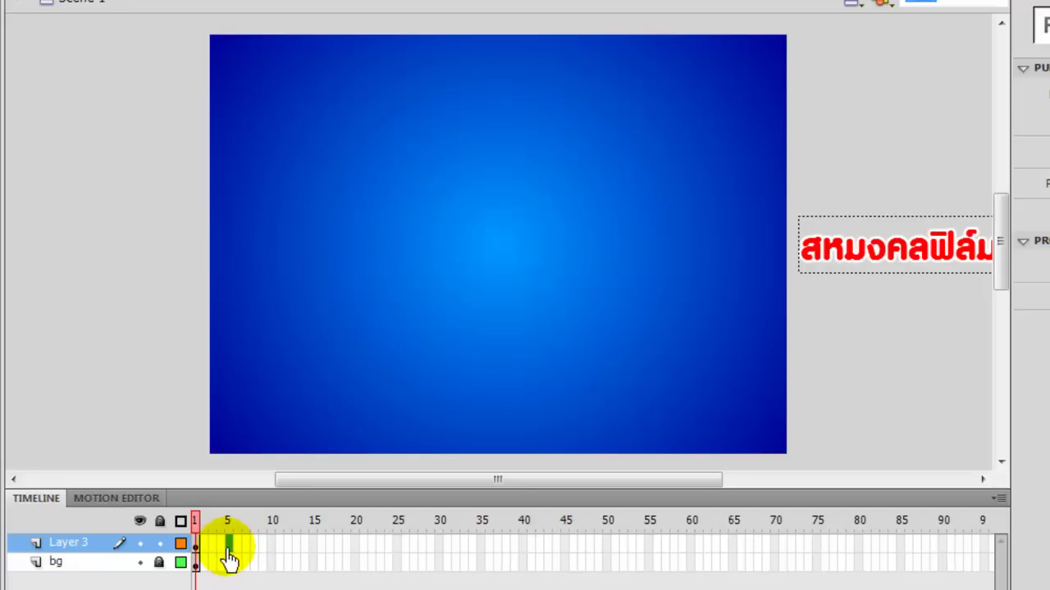
{"action": "left_click", "coordinate": [229, 548]}
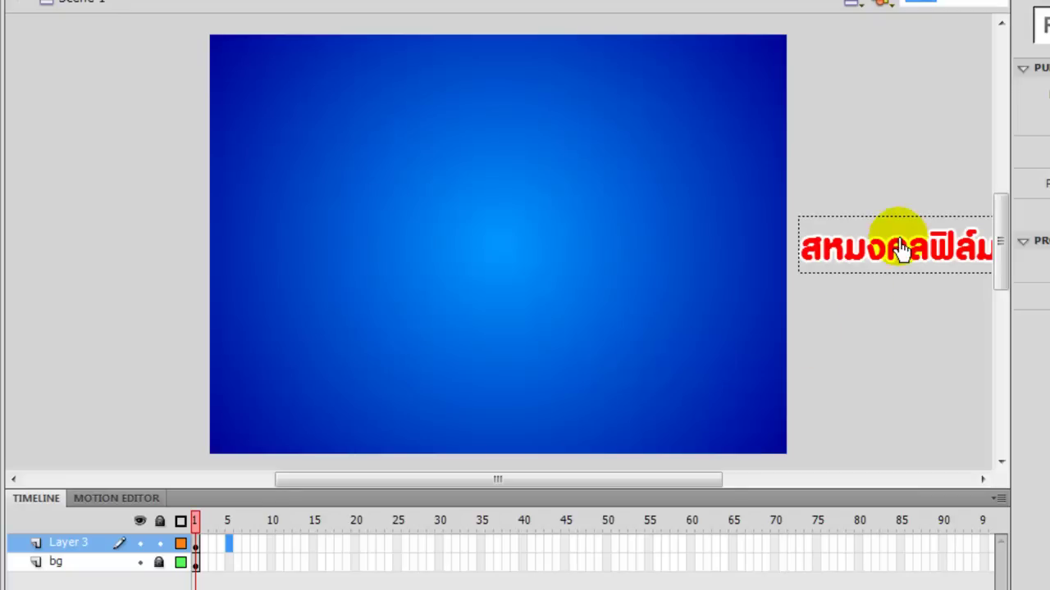
{"action": "left_click", "coordinate": [860, 265]}
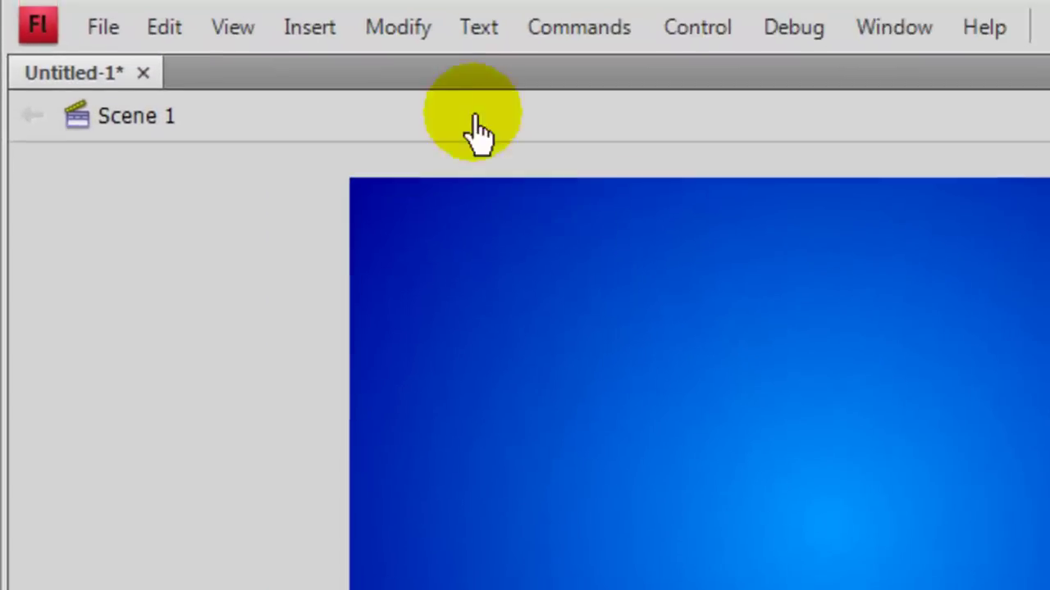
{"action": "left_click", "coordinate": [313, 30]}
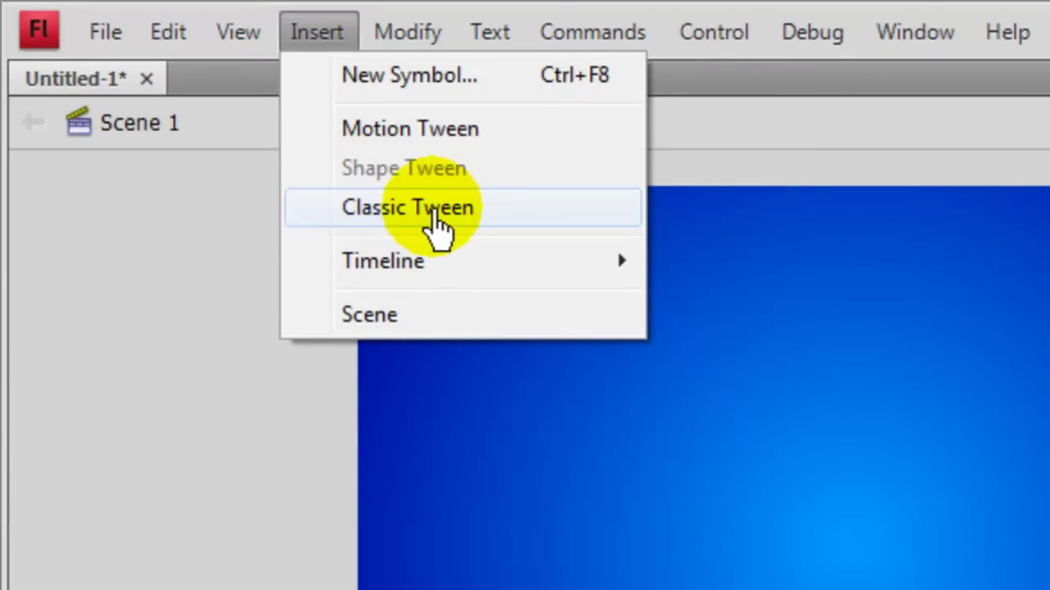
{"action": "left_click", "coordinate": [457, 211]}
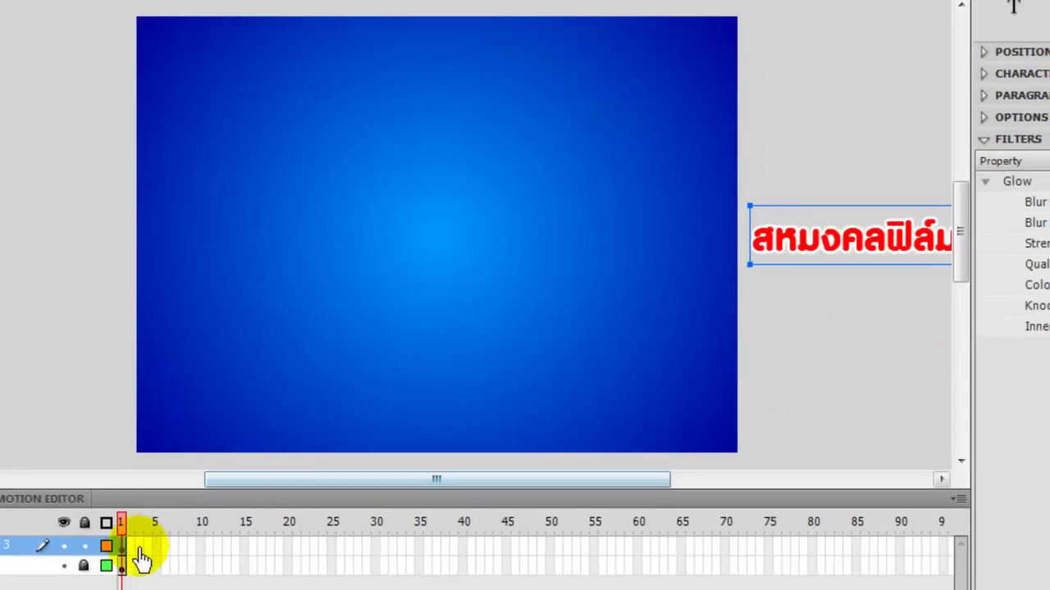
Insert a keyframe at frame 5 of Layer 3 and move the text there to about the middle of the stage.
{"action": "left_click", "coordinate": [156, 547]}
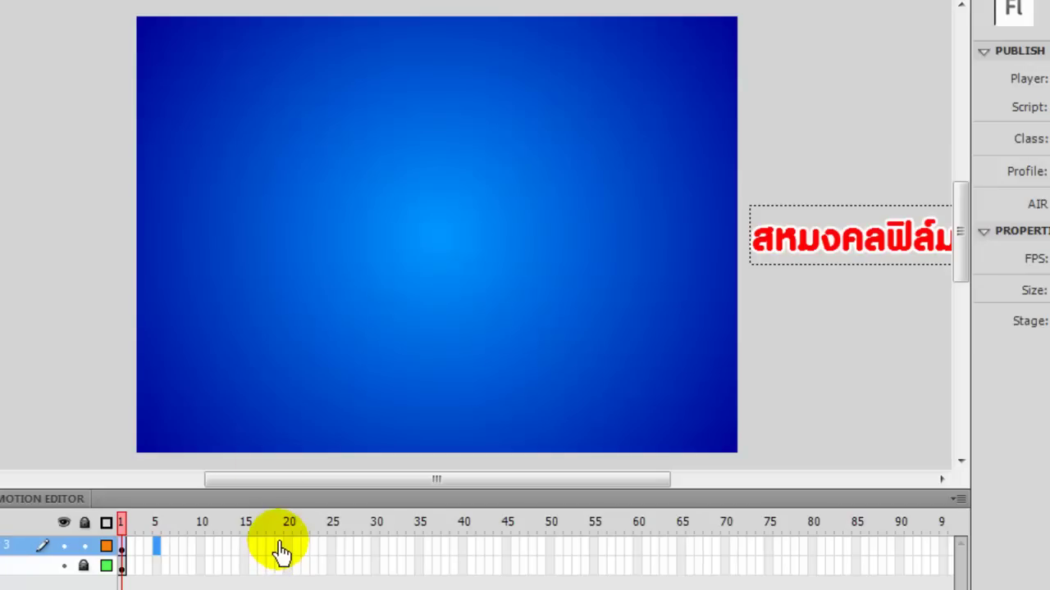
{"action": "left_click", "coordinate": [116, 0]}
{"action": "mouse_move", "coordinate": [158, 78]}
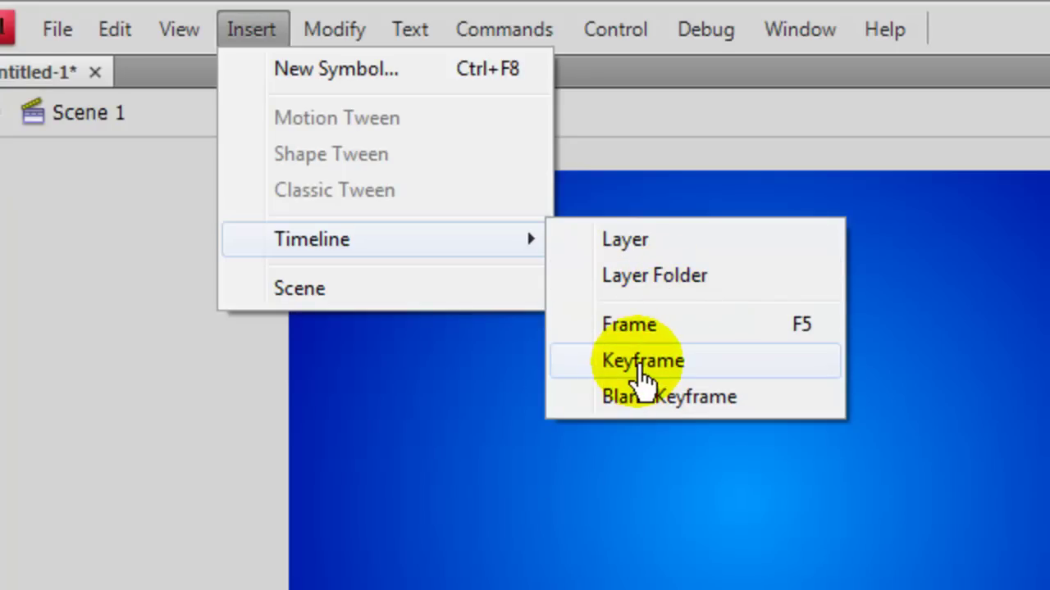
{"action": "left_click", "coordinate": [643, 371]}
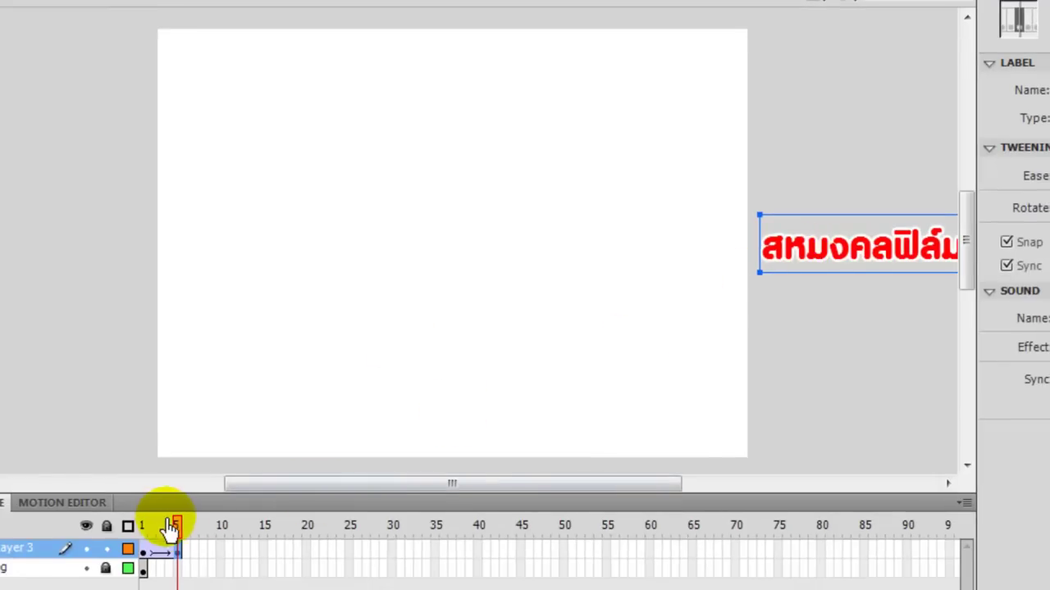
{"action": "left_click_drag", "start_coordinate": [921, 260], "coordinate": [508, 258]}
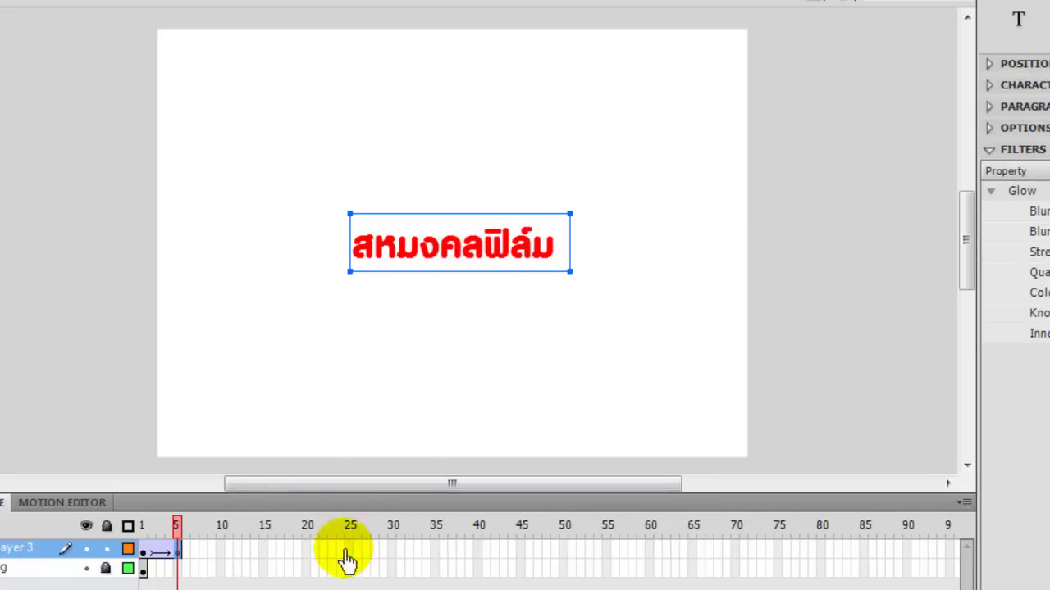
Insert a keyframe at frame 40 of Layer 3 and nudge the text there slightly to the left.
{"action": "left_click", "coordinate": [476, 550]}
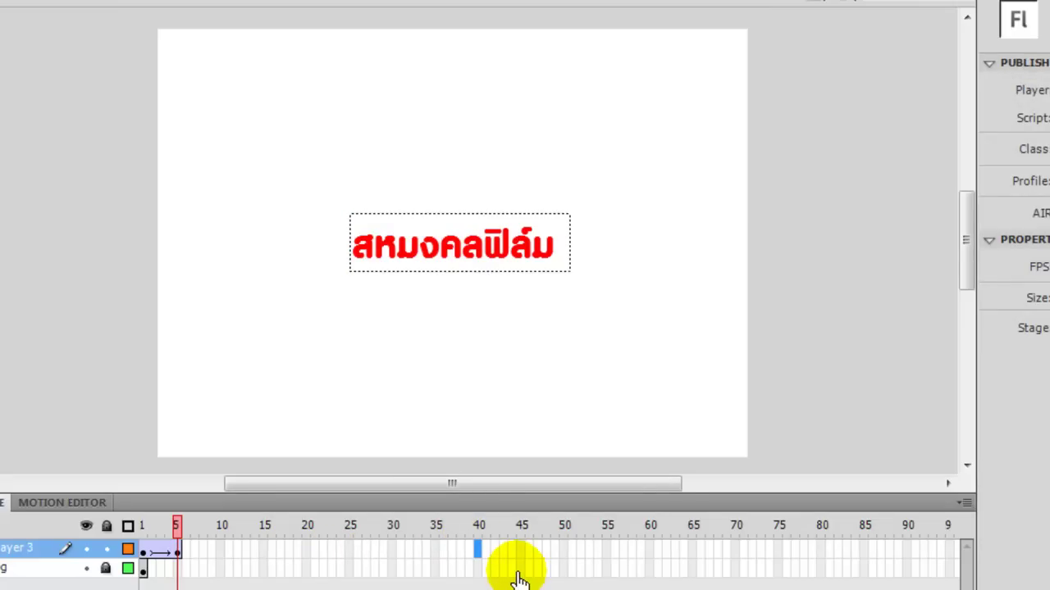
{"action": "key", "text": "F6"}
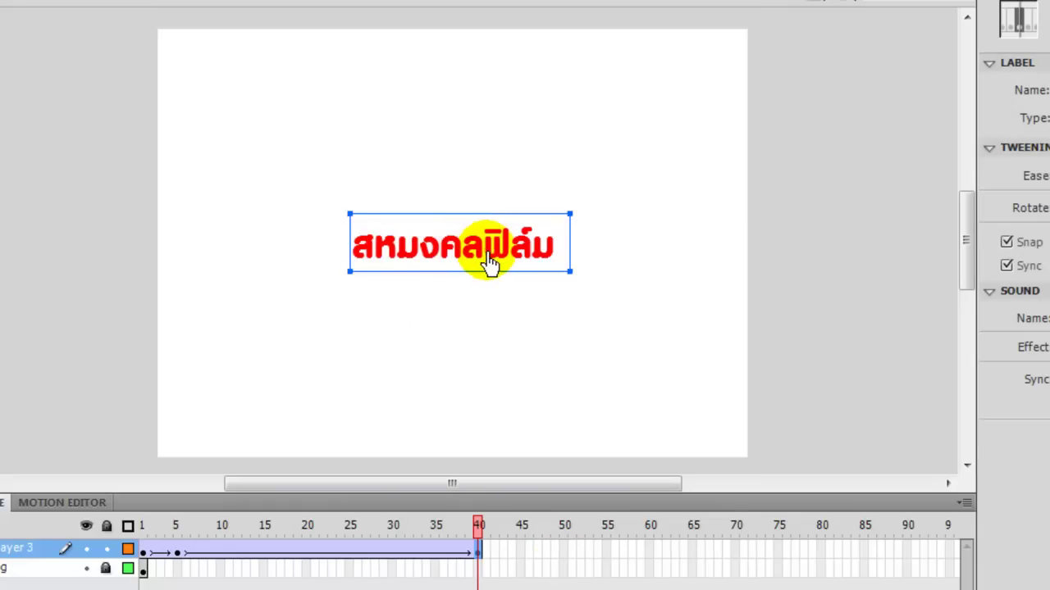
{"action": "left_click_drag", "start_coordinate": [490, 262], "coordinate": [483, 267]}
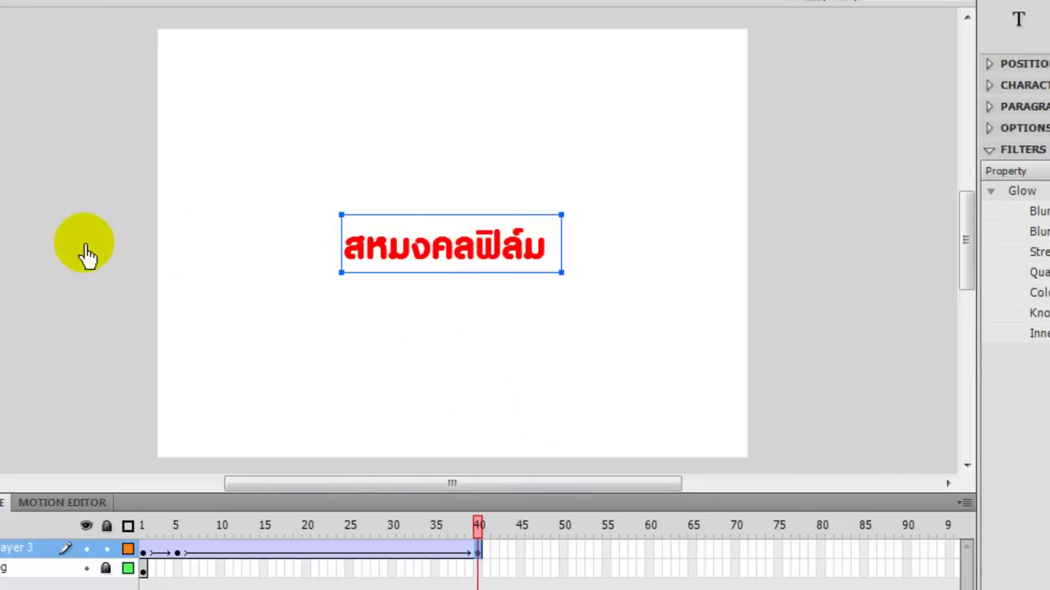
Insert a keyframe at frame 45 of Layer 3 and move the text there off the stage past its left edge.
{"action": "left_click", "coordinate": [521, 551]}
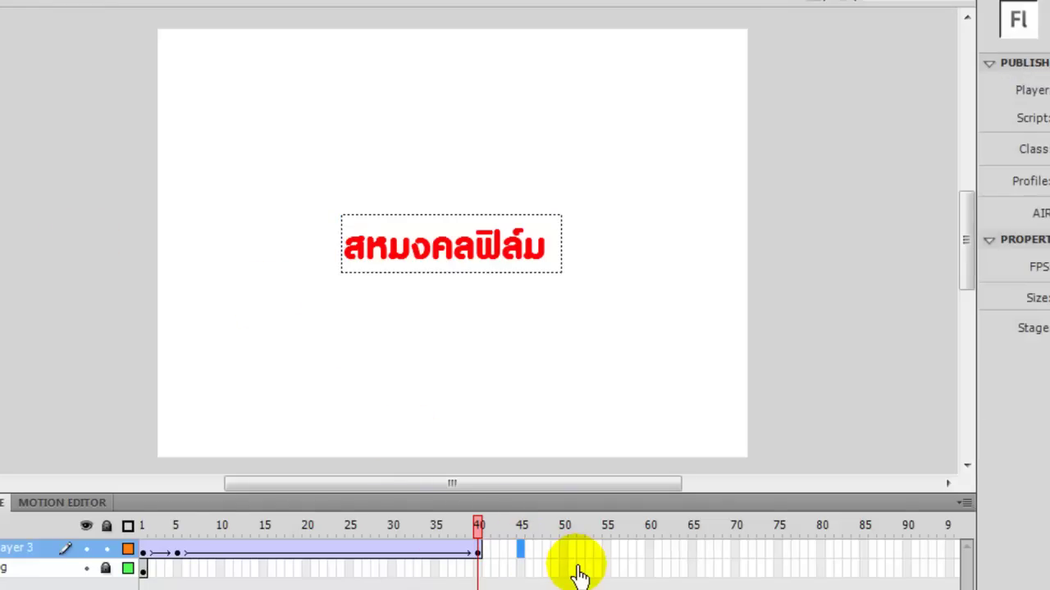
{"action": "key", "text": "F6"}
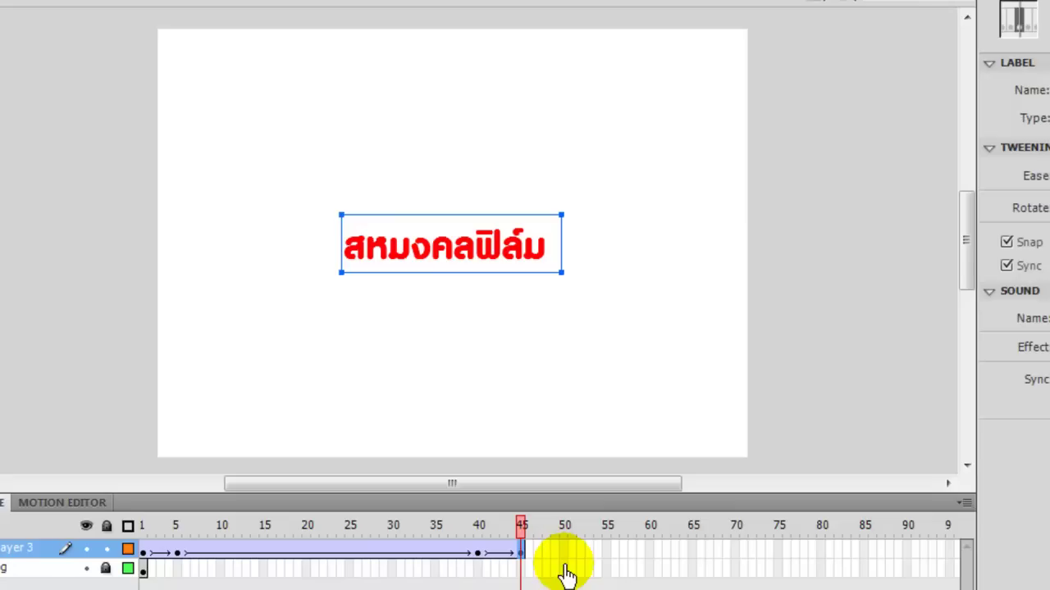
{"action": "left_click_drag", "start_coordinate": [529, 264], "coordinate": [184, 261]}
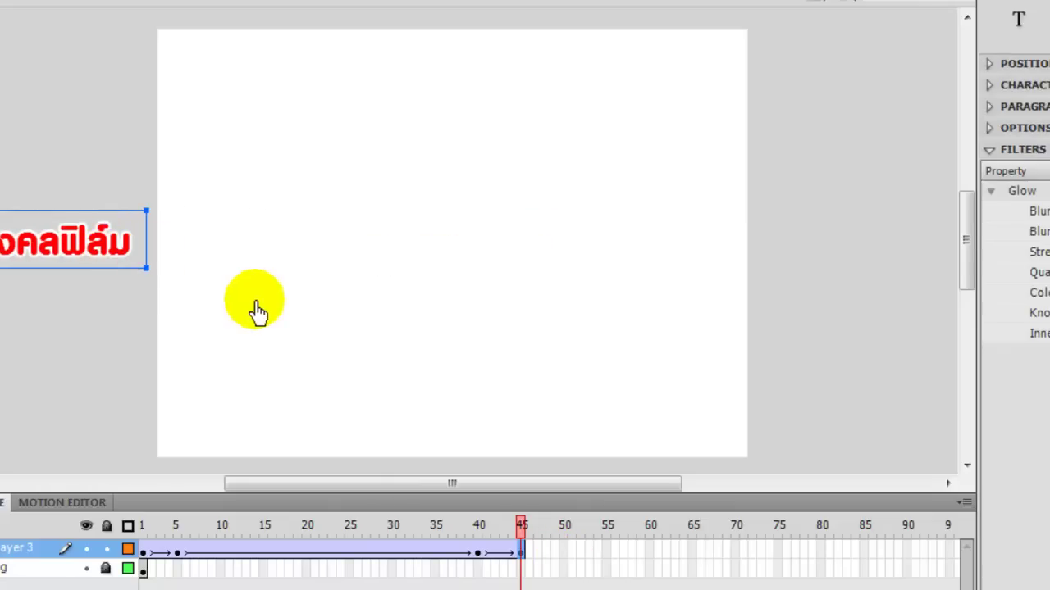
{"action": "left_click_drag", "start_coordinate": [521, 525], "coordinate": [145, 548]}
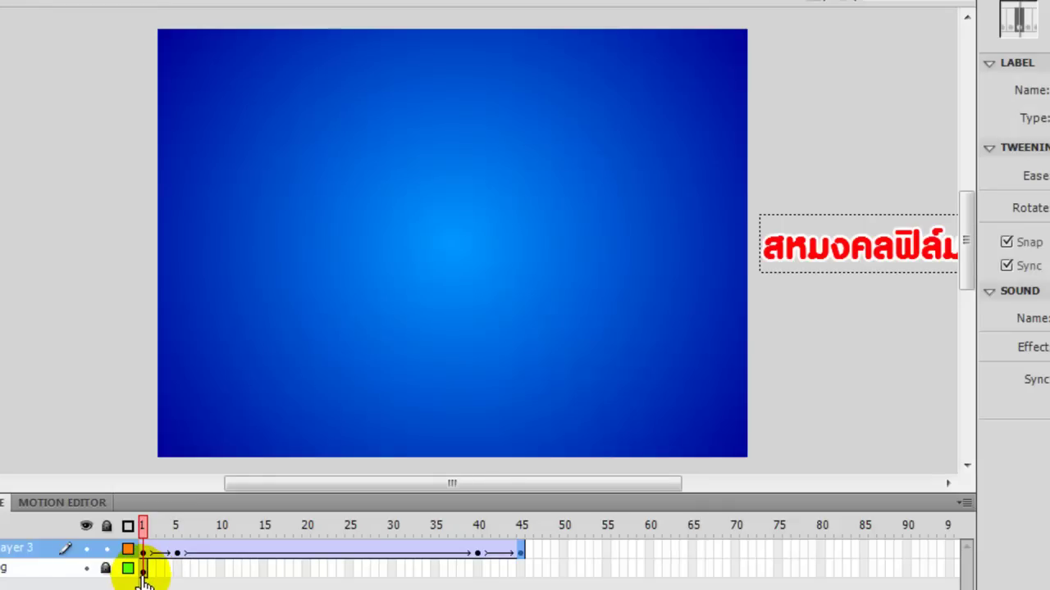
Insert a keyframe at frame 45 of the bg layer to extend the blue background, and preview the movie.
{"action": "left_click", "coordinate": [146, 529]}
{"action": "left_click_drag", "start_coordinate": [146, 533], "coordinate": [512, 587]}
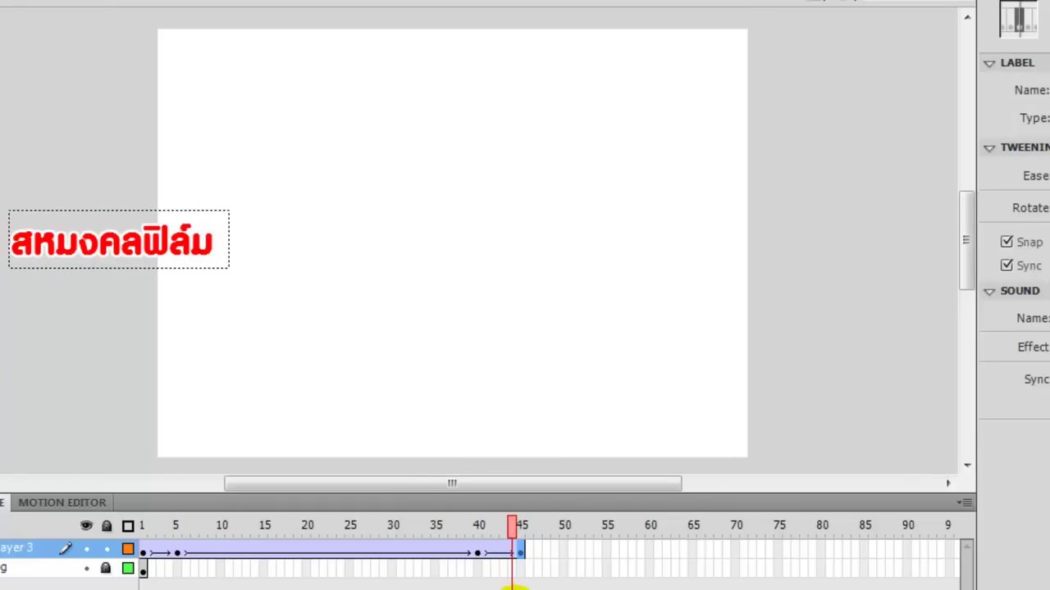
{"action": "left_click", "coordinate": [521, 569]}
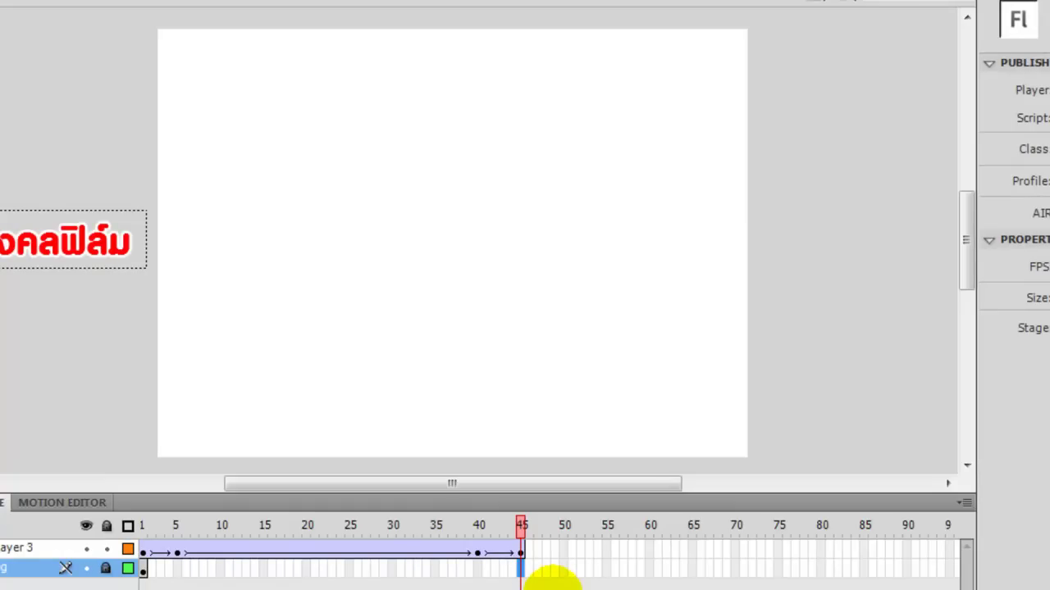
{"action": "key", "text": "F5"}
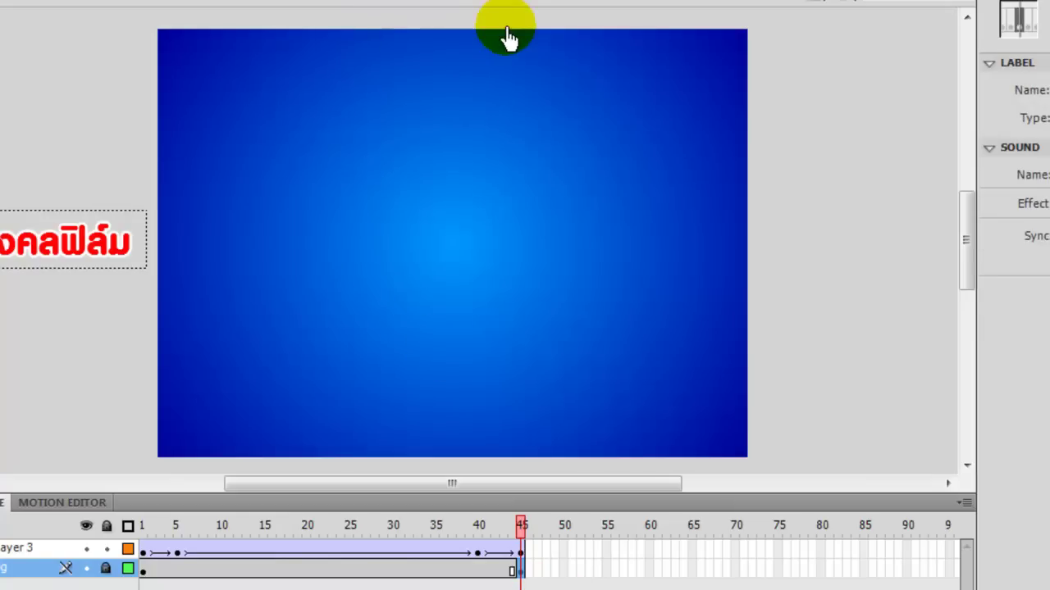
{"action": "key", "text": "ctrl+Return"}
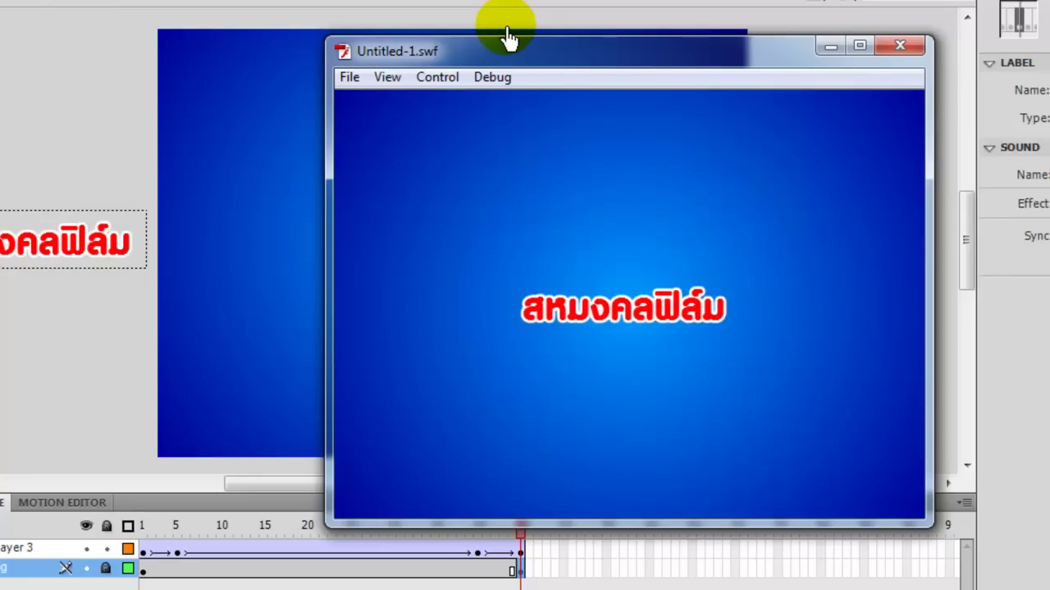
{"action": "left_click", "coordinate": [894, 47]}
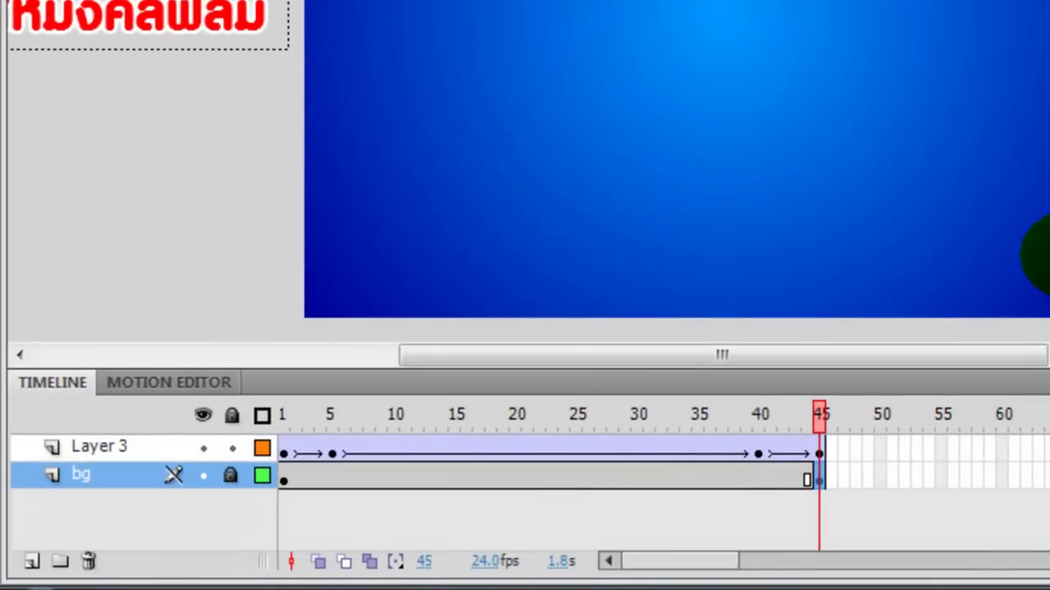
Lock Layer 3 and add a new layer above it.
{"action": "left_click", "coordinate": [231, 448]}
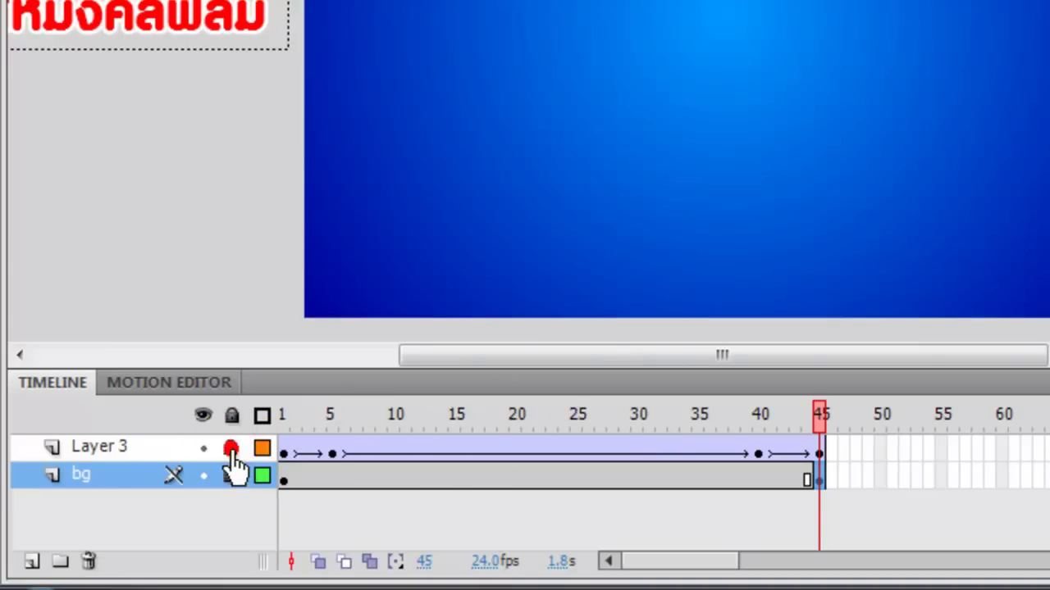
{"action": "left_click", "coordinate": [173, 453]}
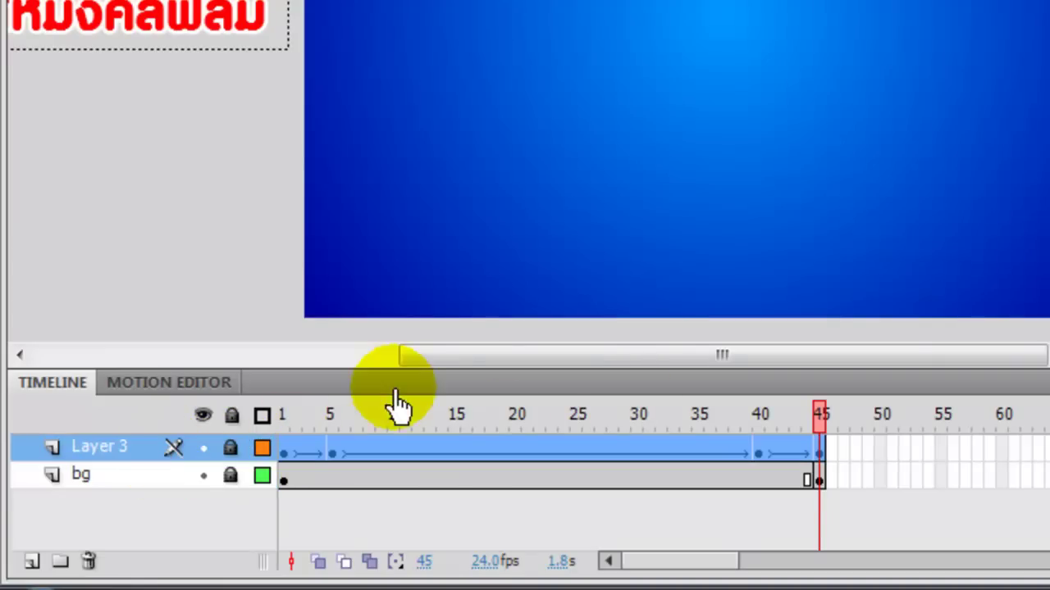
{"action": "left_click", "coordinate": [31, 564]}
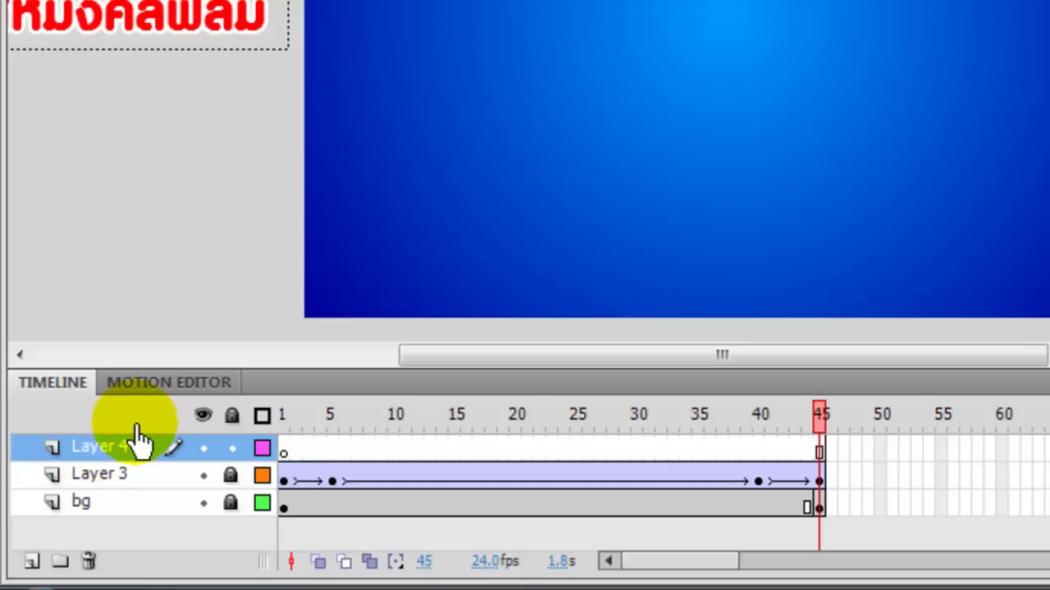
Insert a blank keyframe at frame 50 of Layer 4 and select that frame.
{"action": "left_click_drag", "start_coordinate": [818, 415], "coordinate": [826, 454]}
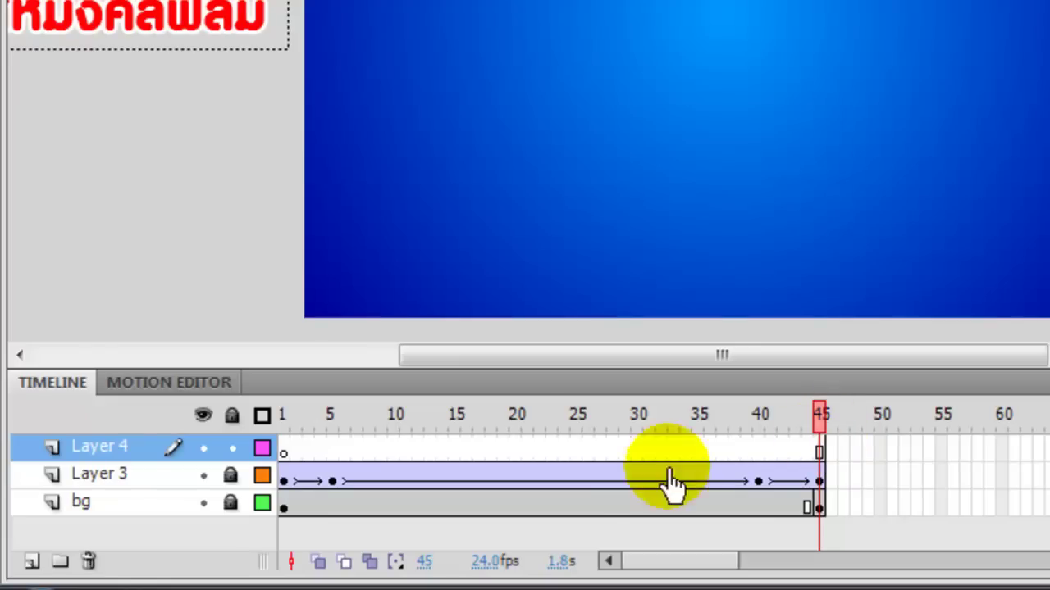
{"action": "left_click_drag", "start_coordinate": [816, 414], "coordinate": [820, 503]}
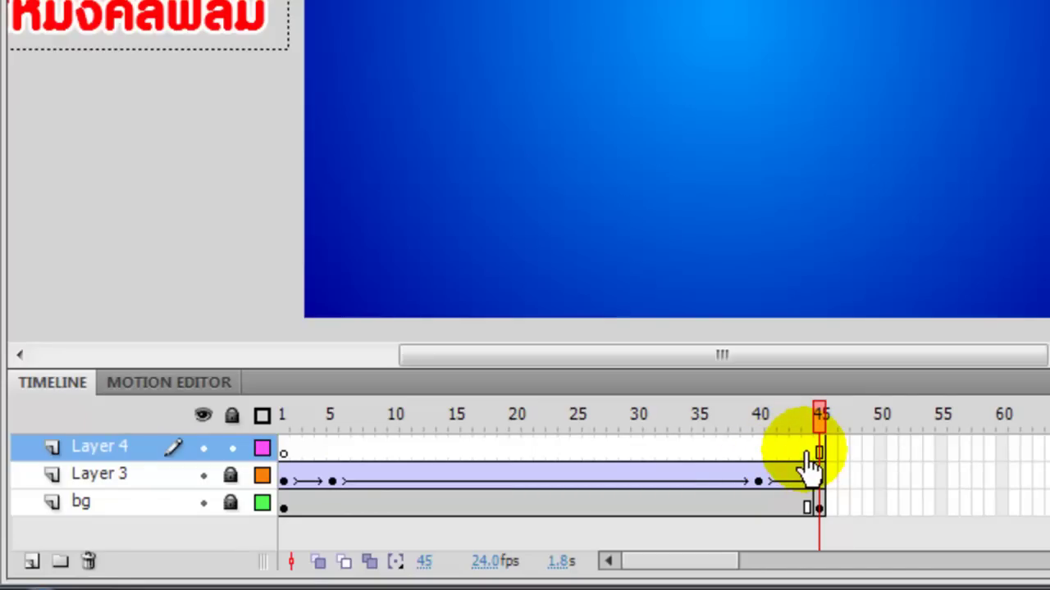
{"action": "left_click", "coordinate": [879, 451]}
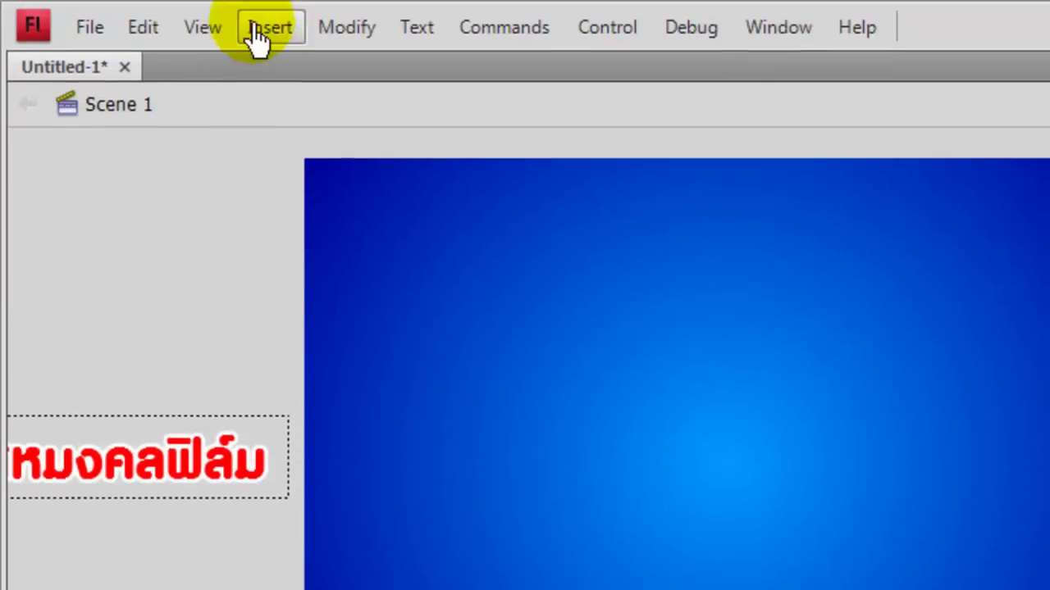
{"action": "left_click", "coordinate": [264, 26]}
{"action": "mouse_move", "coordinate": [393, 237]}
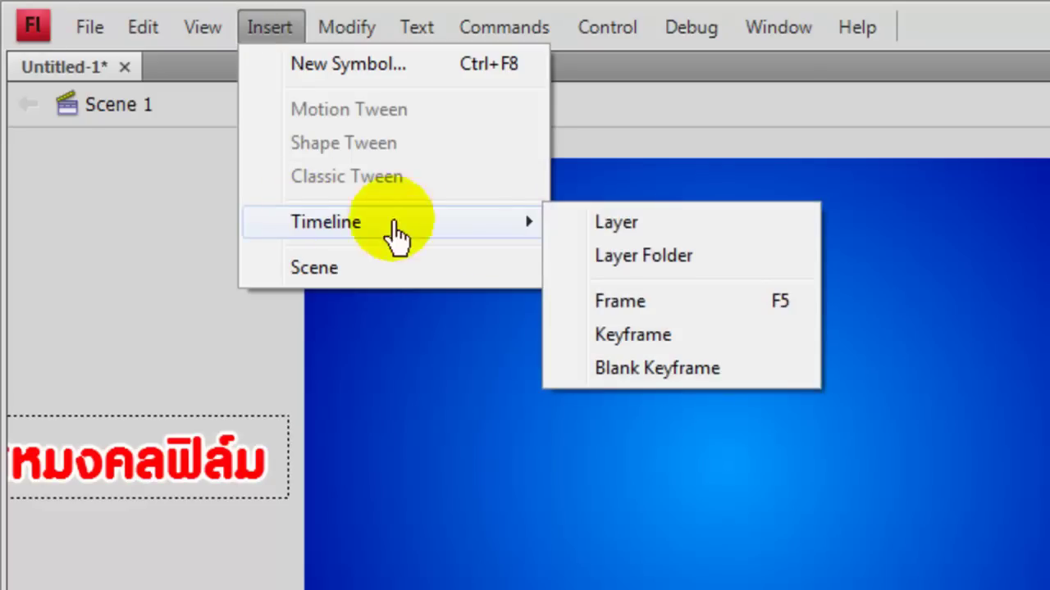
{"action": "left_click", "coordinate": [651, 371]}
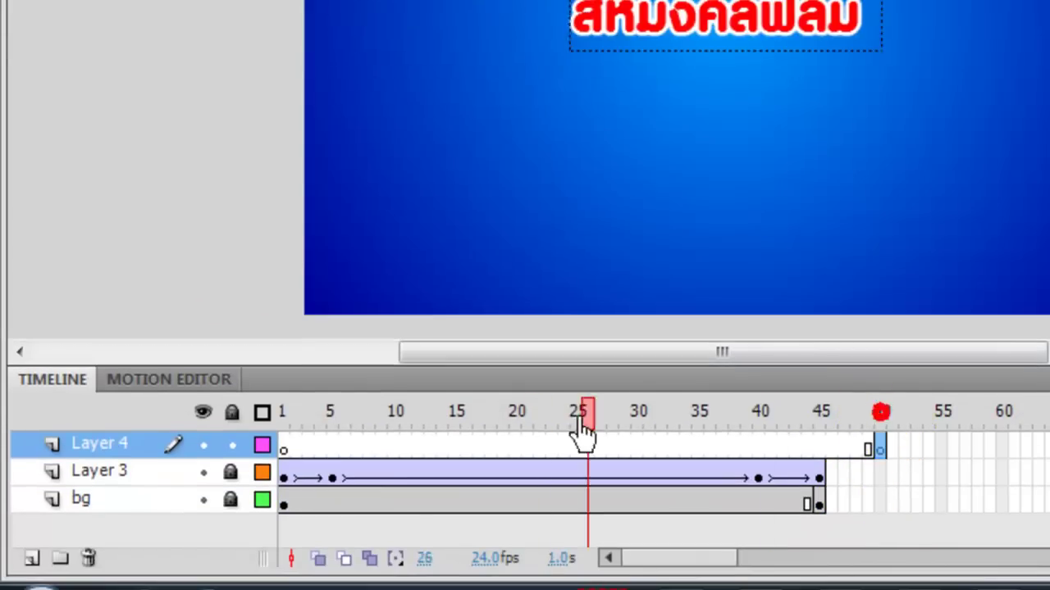
{"action": "left_click_drag", "start_coordinate": [583, 431], "coordinate": [867, 471]}
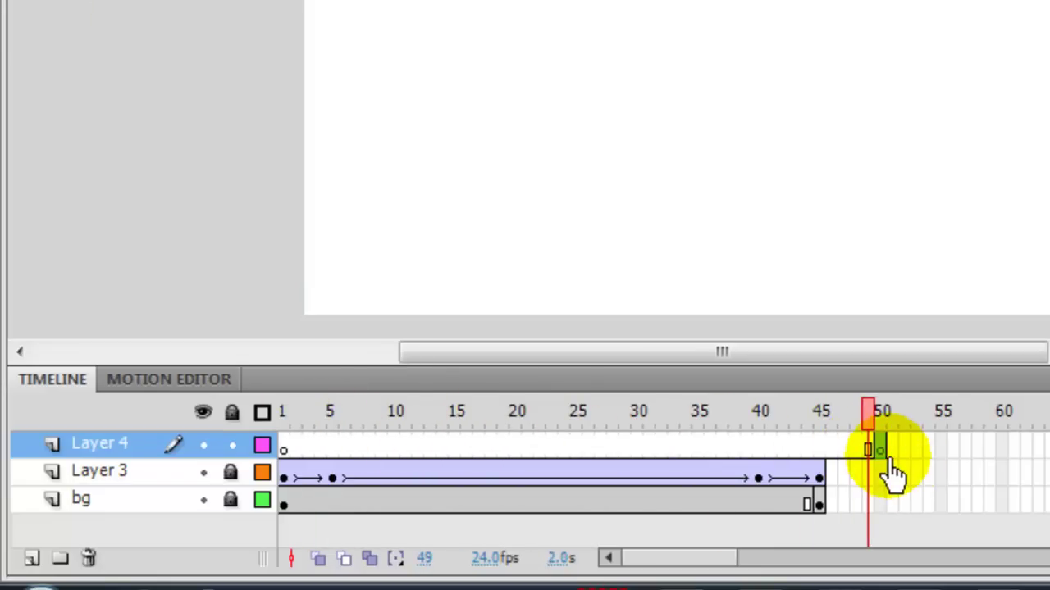
{"action": "left_click", "coordinate": [884, 459]}
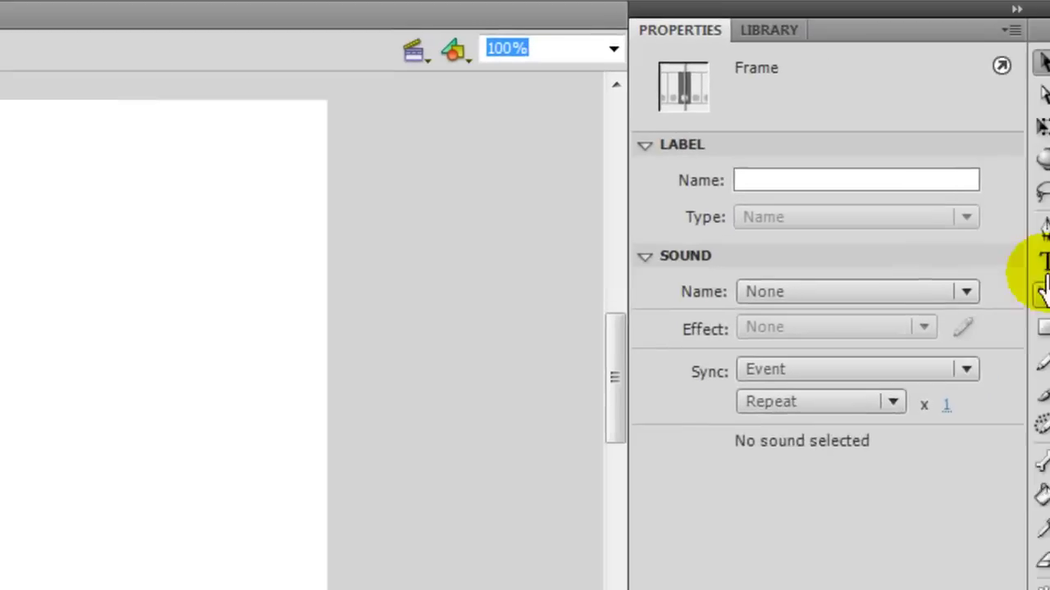
Add the red text "ภูมิใจเสอน" at frame 50 of Layer 4 and resize its text box to fit one line.
{"action": "left_click", "coordinate": [1044, 264]}
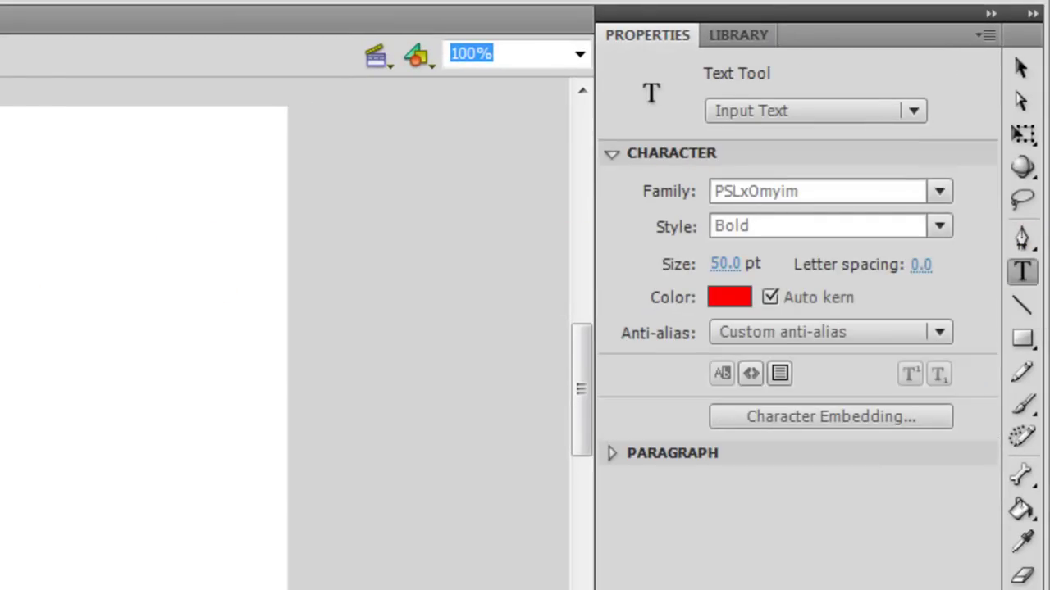
{"action": "left_click_drag", "start_coordinate": [0, 295], "coordinate": [15, 372]}
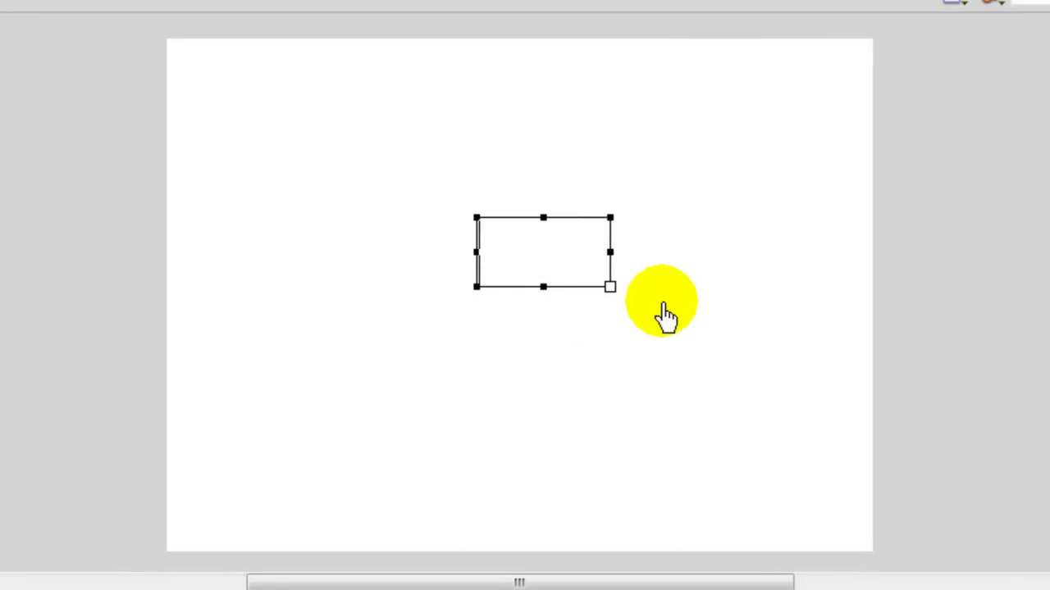
{"action": "type", "text": "ภูมิใจ"}
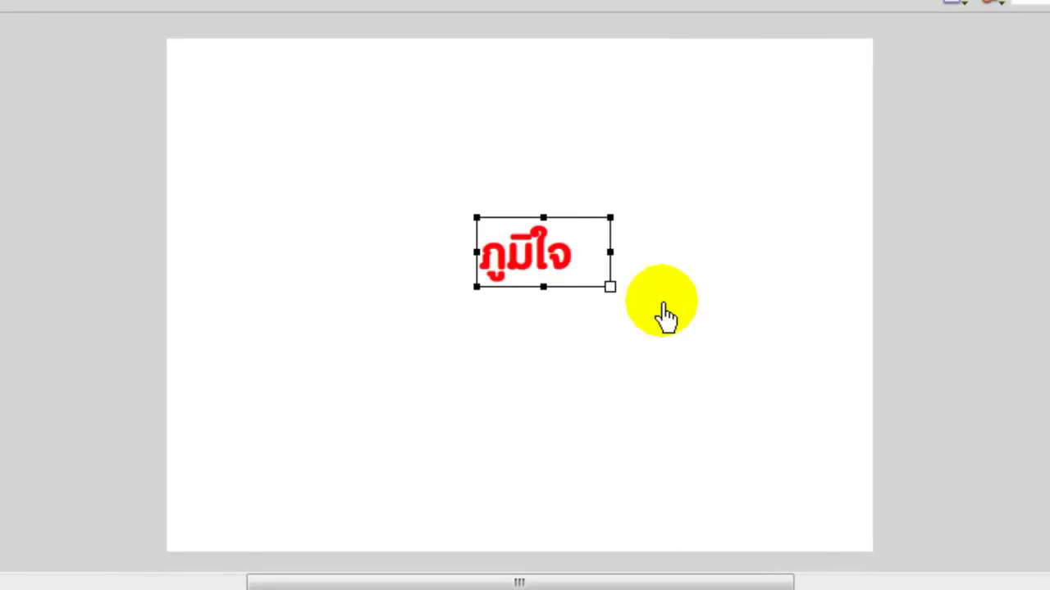
{"action": "type", "text": "เสอน"}
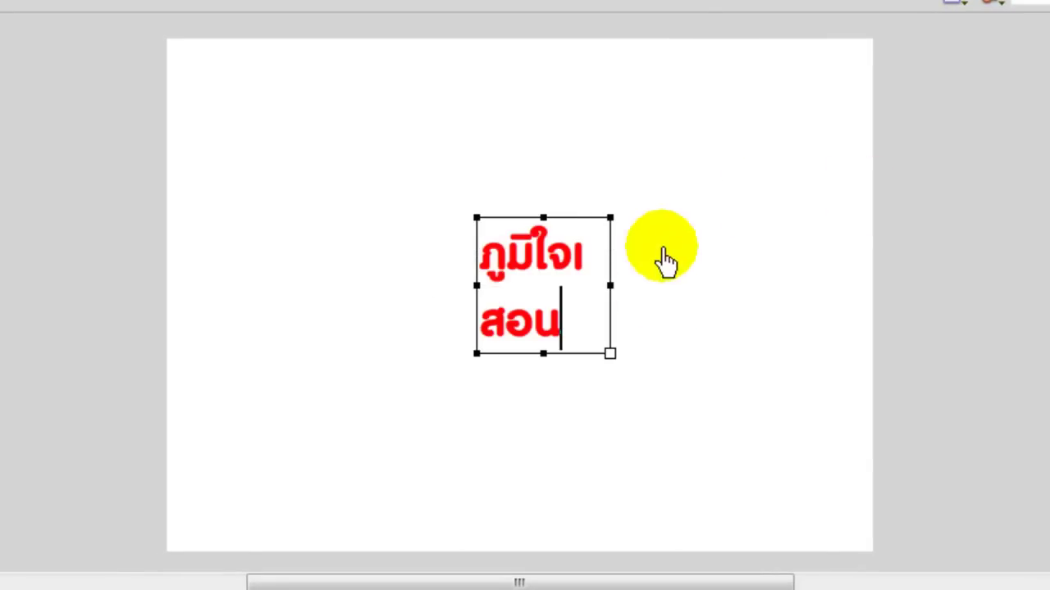
{"action": "left_click_drag", "start_coordinate": [610, 285], "coordinate": [696, 285]}
{"action": "left_click_drag", "start_coordinate": [587, 353], "coordinate": [587, 287]}
{"action": "left_click_drag", "start_coordinate": [694, 260], "coordinate": [675, 256]}
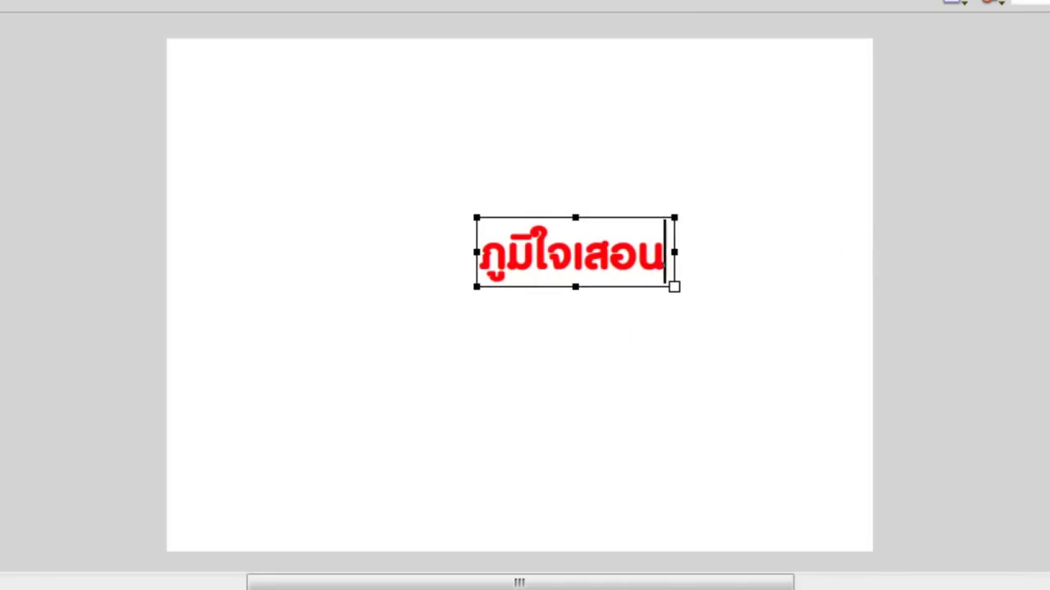
{"action": "key", "text": "Escape"}
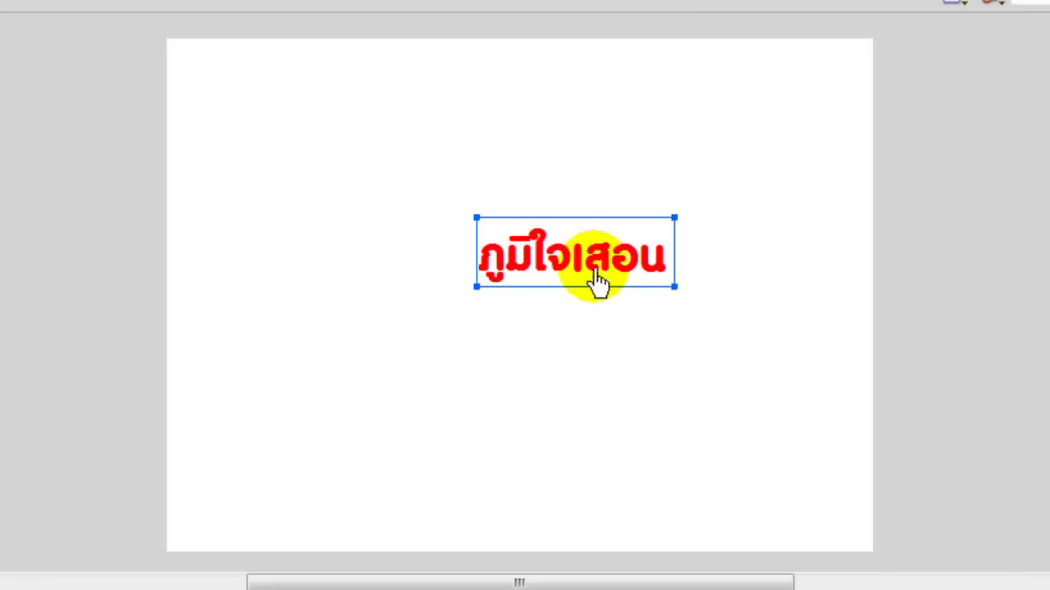
Move the new text to just above the stage's centre and extend the bg layer's background to frame 60.
{"action": "left_click_drag", "start_coordinate": [556, 276], "coordinate": [525, 268]}
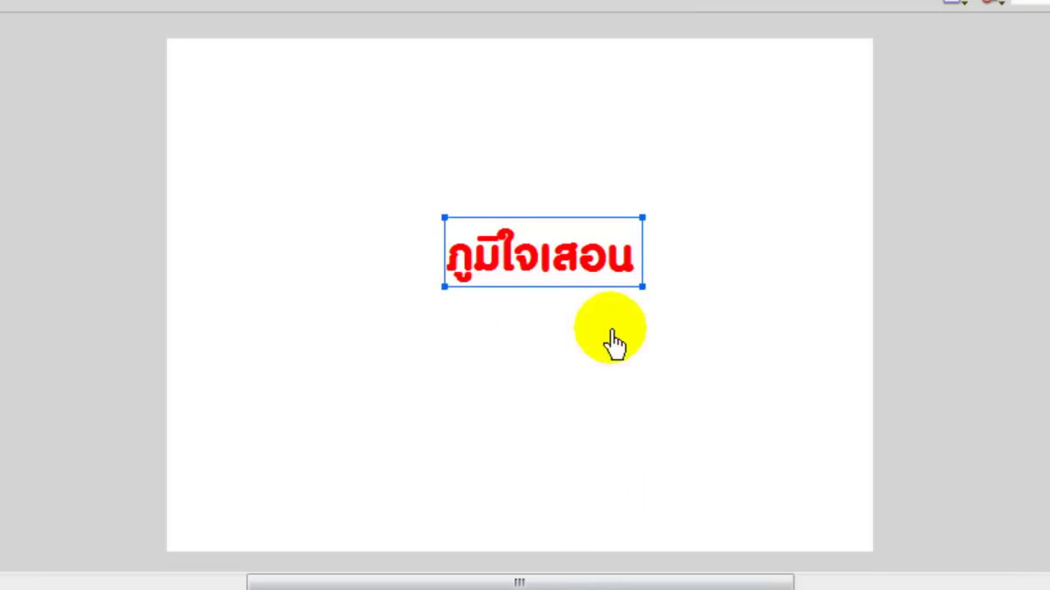
{"action": "mouse_move", "coordinate": [546, 263]}
{"action": "left_mouse_down"}
{"action": "mouse_move", "coordinate": [537, 276]}
{"action": "mouse_move", "coordinate": [541, 265]}
{"action": "mouse_move", "coordinate": [551, 272]}
{"action": "left_mouse_up"}
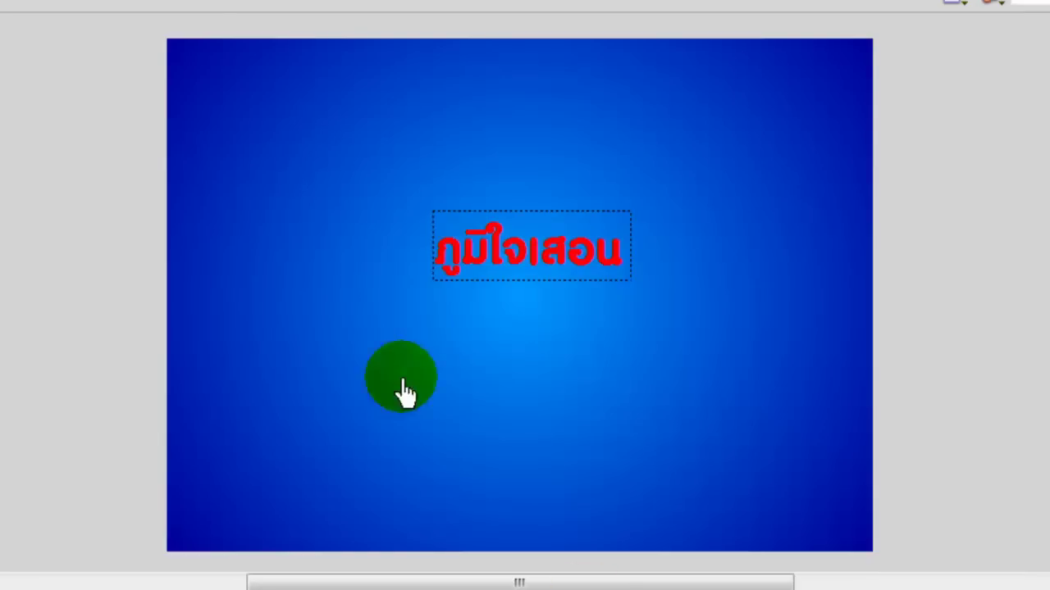
{"action": "left_click", "coordinate": [33, 2]}
{"action": "left_click", "coordinate": [49, 1]}
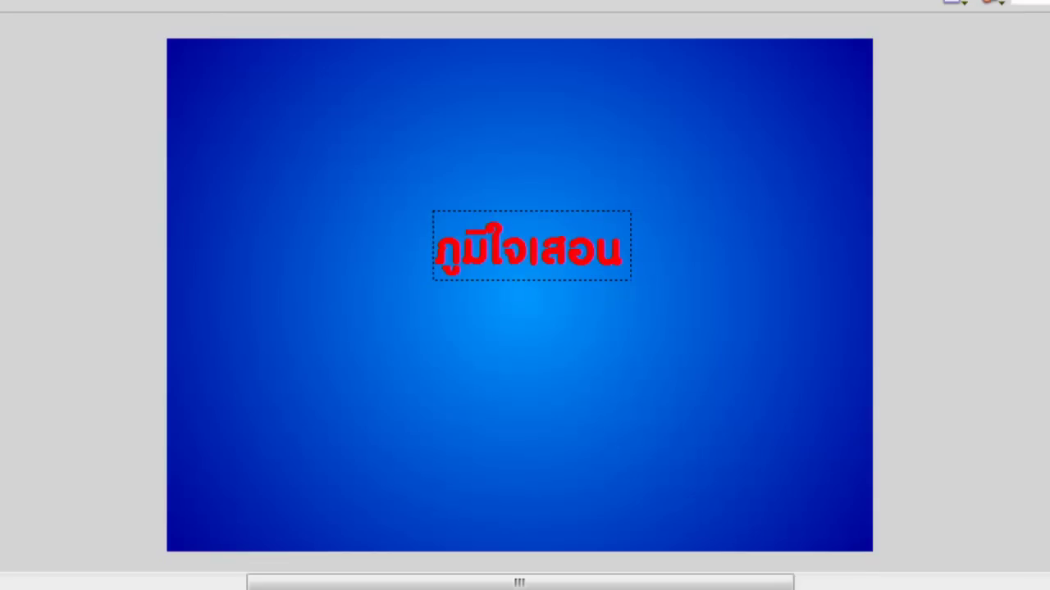
Correct the text to read "ภูมิใจเสนอ" and shrink its text box back to a single line.
{"action": "left_click", "coordinate": [604, 316]}
{"action": "left_click", "coordinate": [562, 270]}
{"action": "left_click", "coordinate": [668, 307]}
{"action": "mouse_move", "coordinate": [668, 307]}
{"action": "left_mouse_down"}
{"action": "mouse_move", "coordinate": [566, 293]}
{"action": "mouse_move", "coordinate": [565, 271]}
{"action": "left_mouse_up"}
{"action": "left_click", "coordinate": [581, 265]}
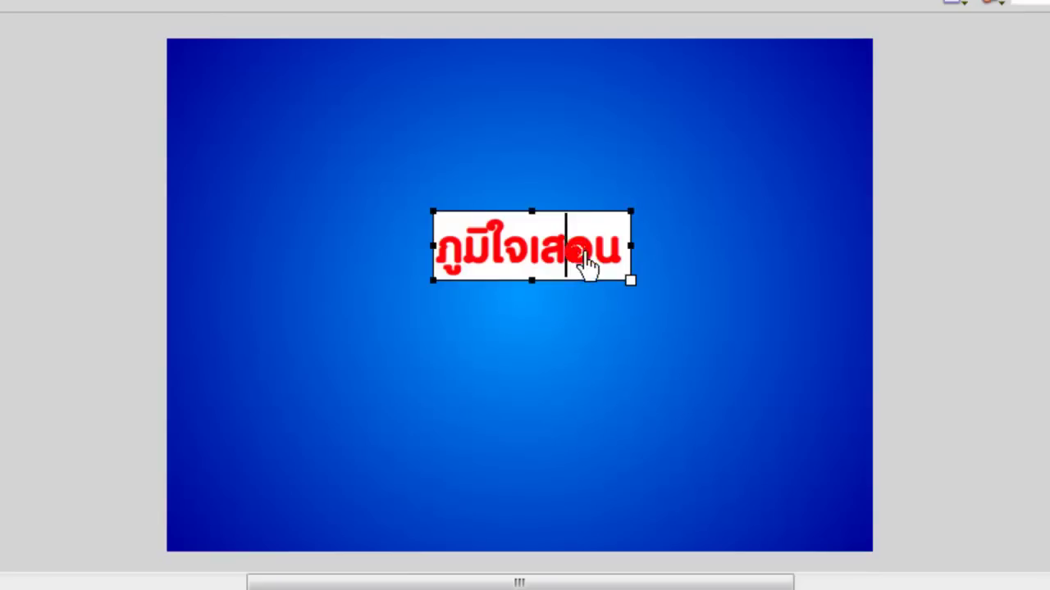
{"action": "left_click", "coordinate": [686, 275]}
{"action": "type", "text": "น"}
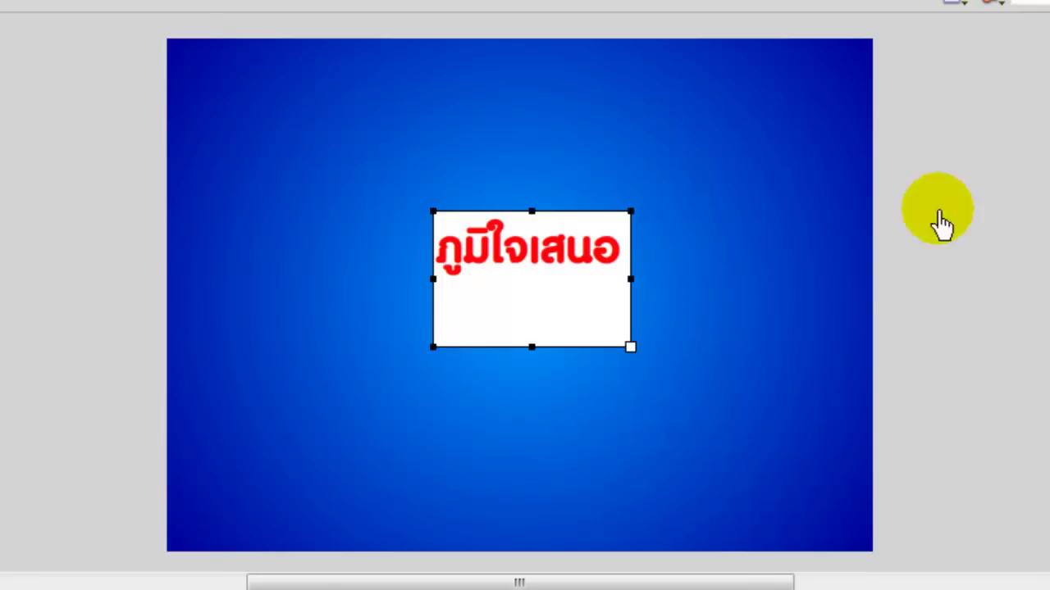
{"action": "left_click_drag", "start_coordinate": [534, 354], "coordinate": [534, 279]}
{"action": "left_click", "coordinate": [625, 259]}
{"action": "key", "text": "Escape"}
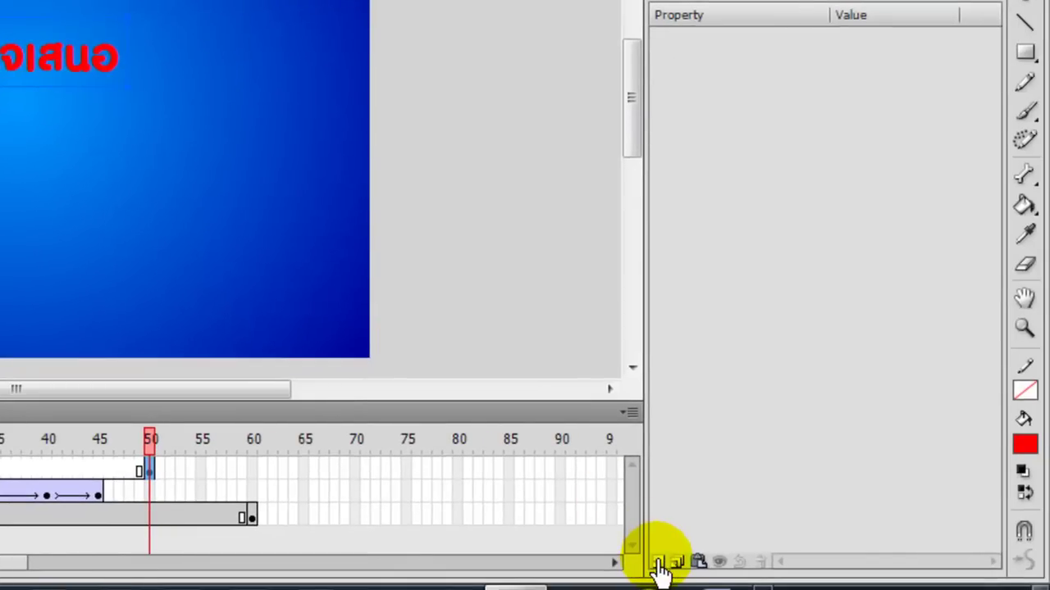
Add a Glow filter to the text "ภูมิใจเสนอ" with white colour and High quality.
{"action": "left_click", "coordinate": [658, 563]}
{"action": "left_click", "coordinate": [705, 422]}
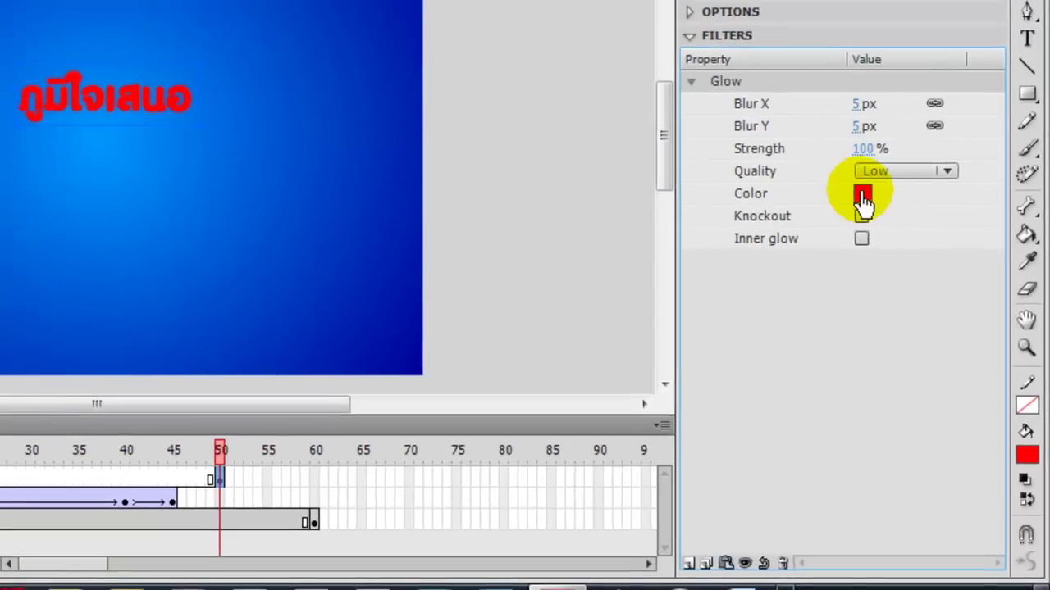
{"action": "left_click", "coordinate": [845, 162]}
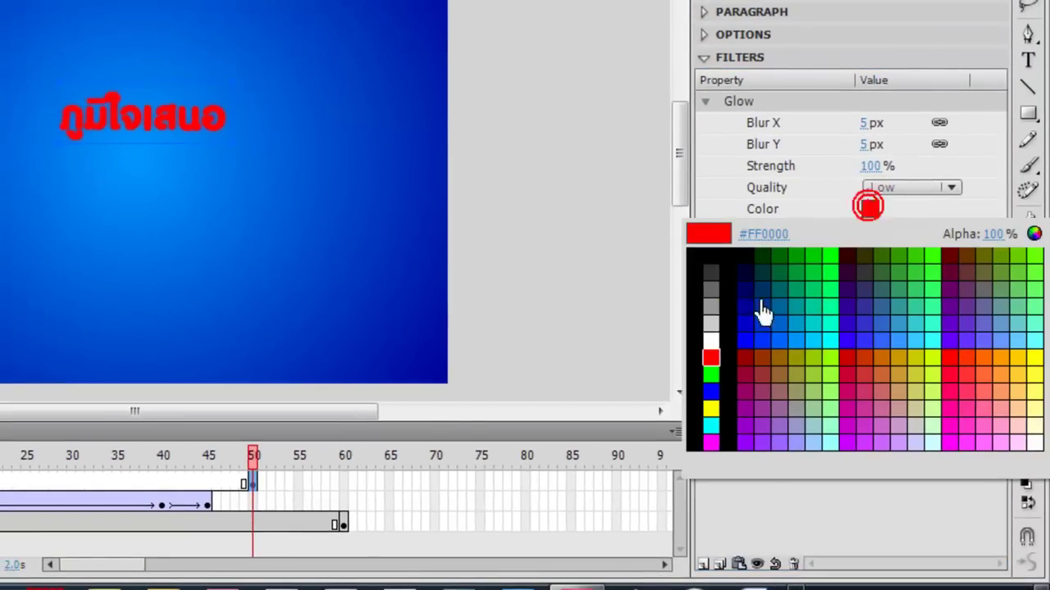
{"action": "left_click", "coordinate": [718, 351]}
{"action": "left_click", "coordinate": [902, 190]}
{"action": "left_click", "coordinate": [908, 262]}
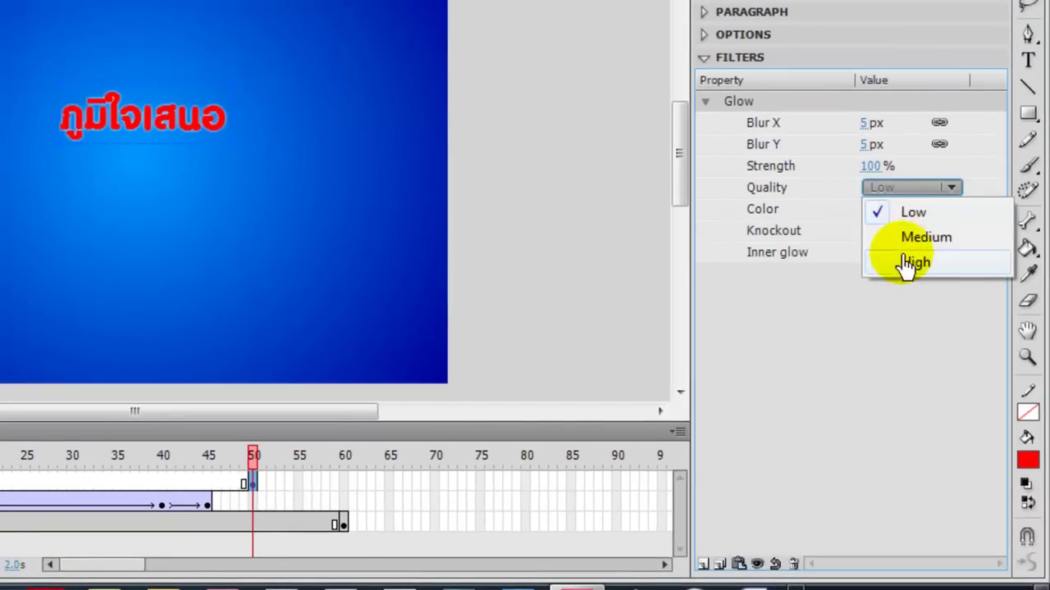
Set the text's glow strength to 2000% and its horizontal and vertical blur to 3 px.
{"action": "left_click", "coordinate": [871, 165]}
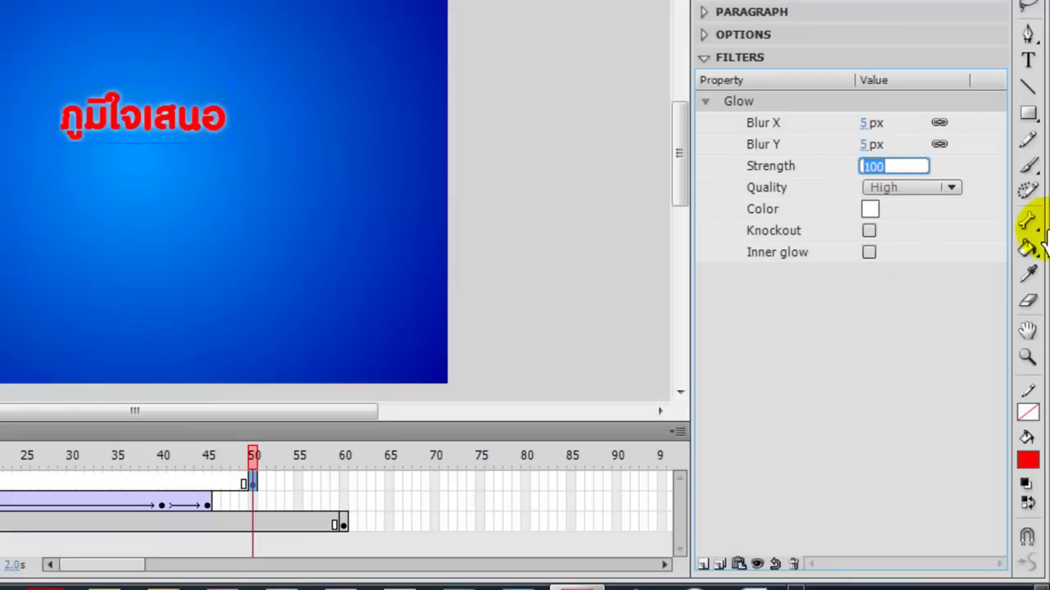
{"action": "type", "text": "2000"}
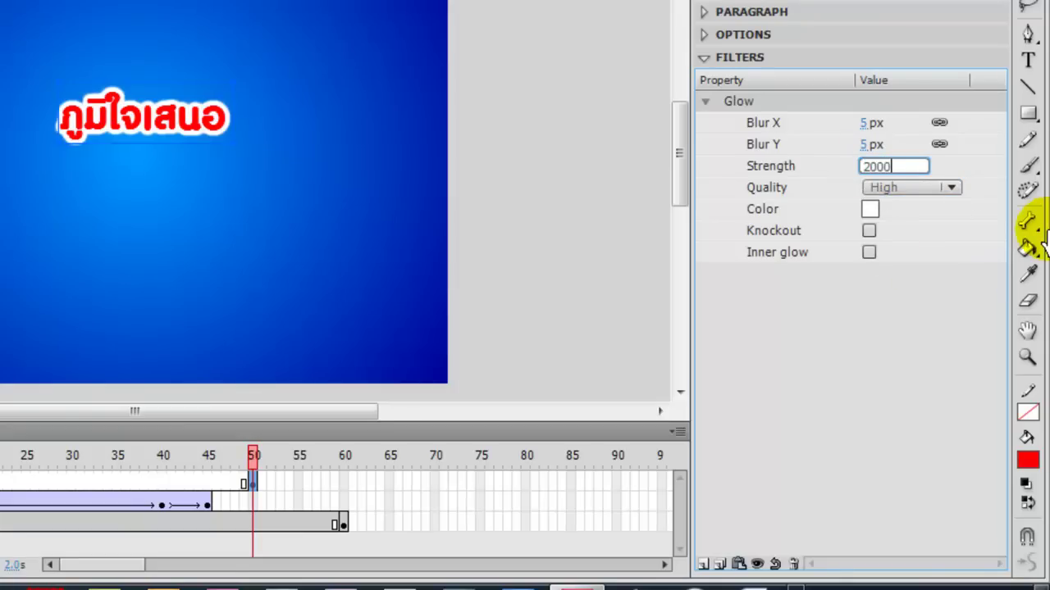
{"action": "left_click", "coordinate": [862, 144]}
{"action": "type", "text": "3"}
{"action": "key", "text": "Return"}
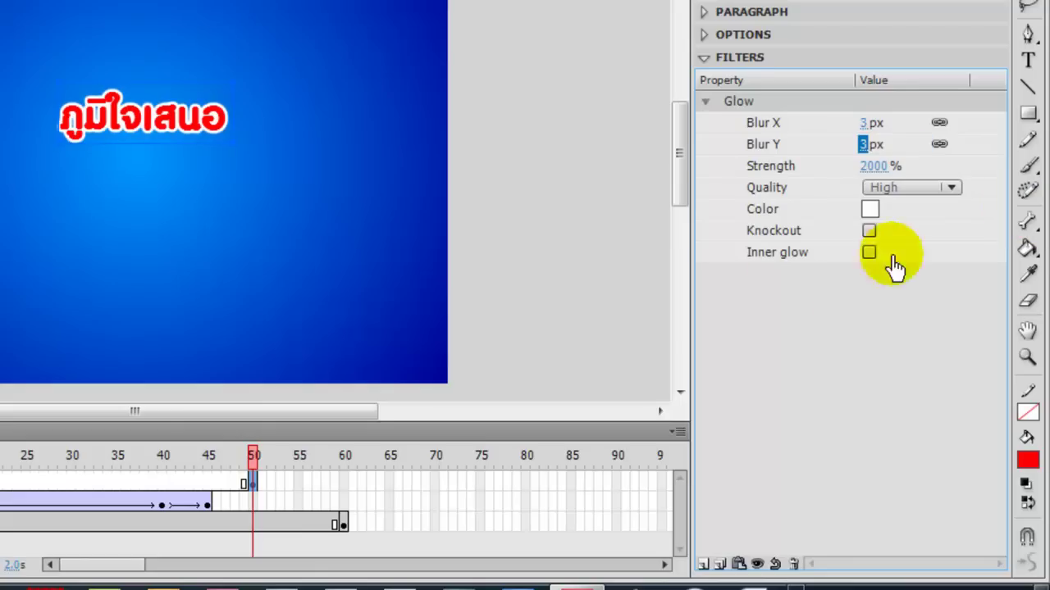
{"action": "left_click", "coordinate": [550, 234]}
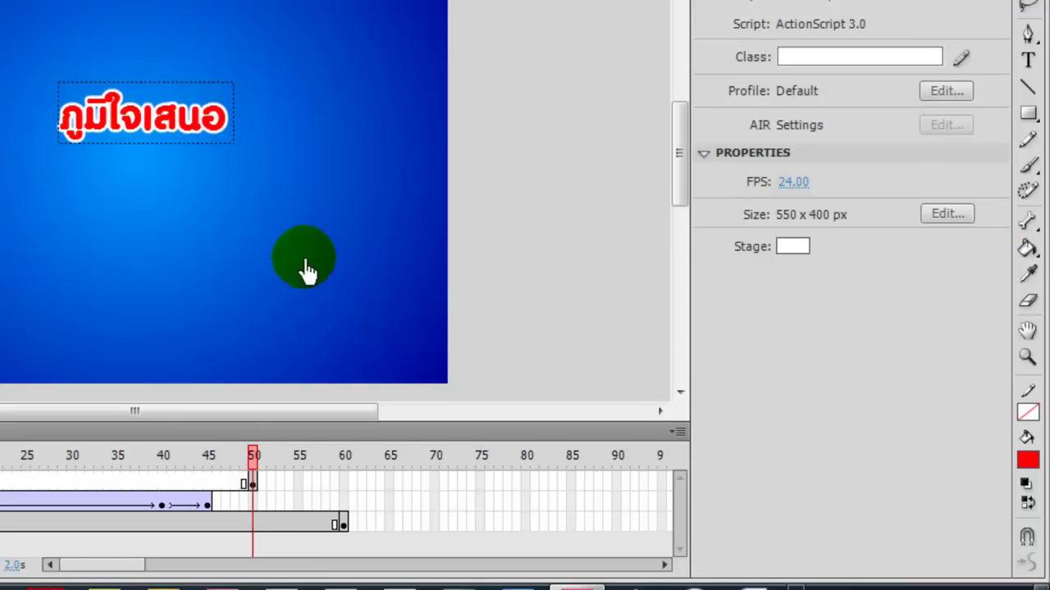
{"action": "left_click", "coordinate": [190, 123]}
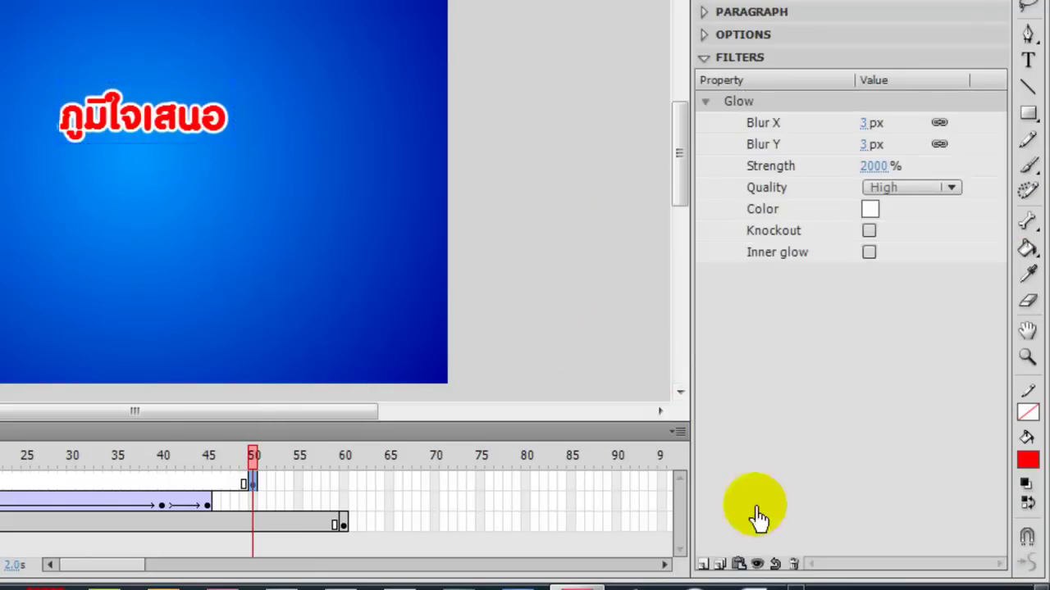
Add a Drop Shadow filter to the text "ภูมิใจเสนอ" and centre it horizontally and vertically on the stage.
{"action": "left_click", "coordinate": [703, 564]}
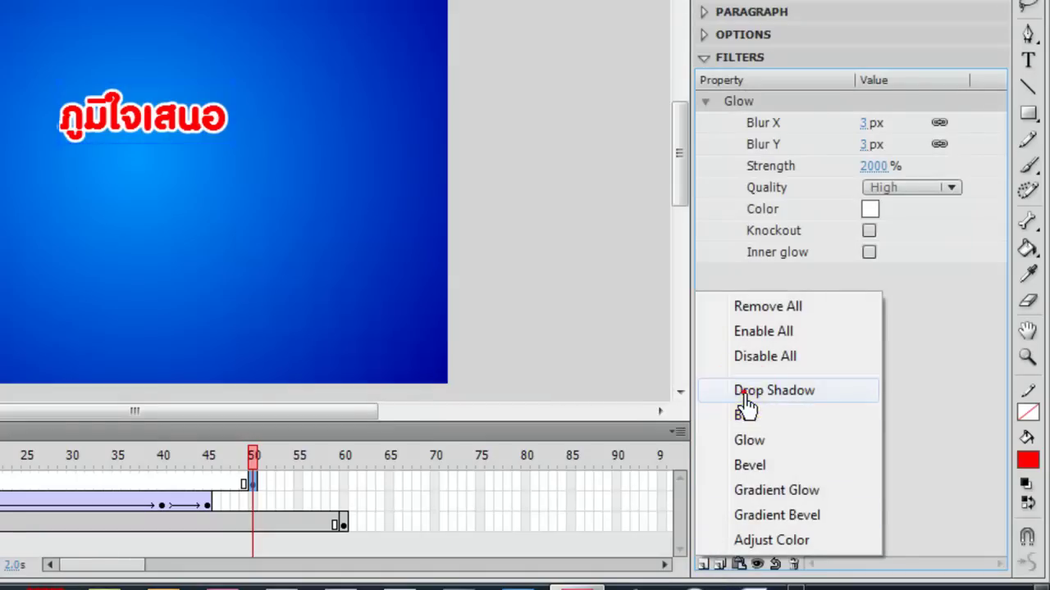
{"action": "left_click", "coordinate": [746, 406]}
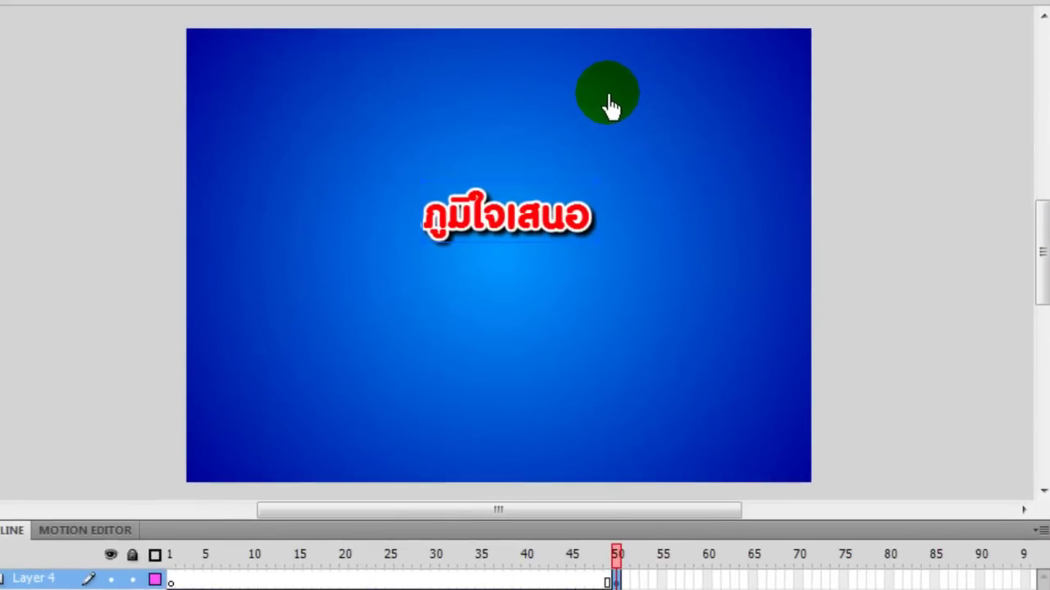
{"action": "key", "text": "ctrl+k"}
{"action": "left_click", "coordinate": [696, 145]}
{"action": "left_click", "coordinate": [794, 144]}
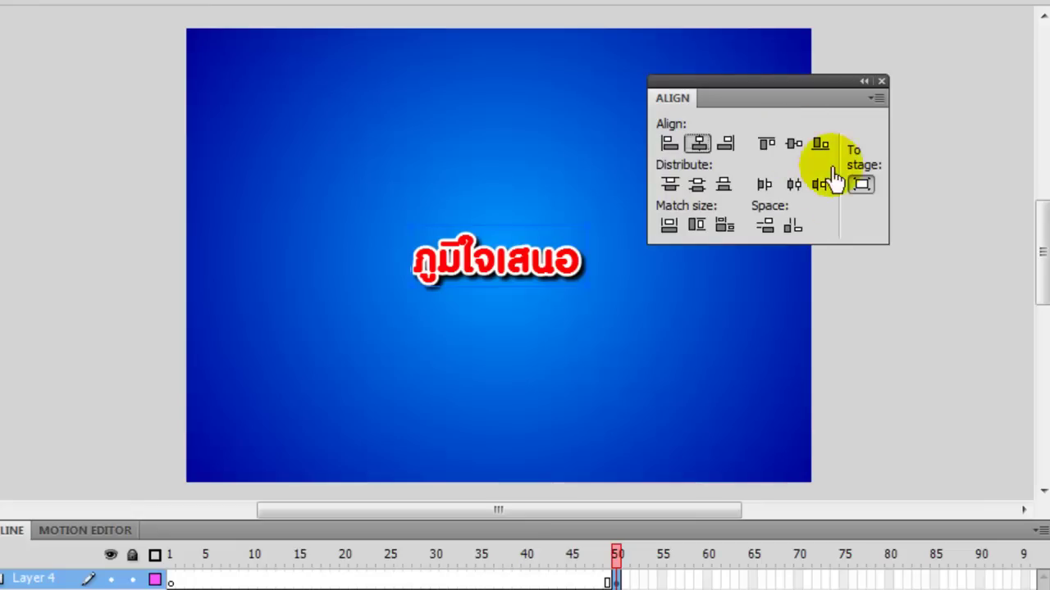
{"action": "left_click", "coordinate": [880, 82]}
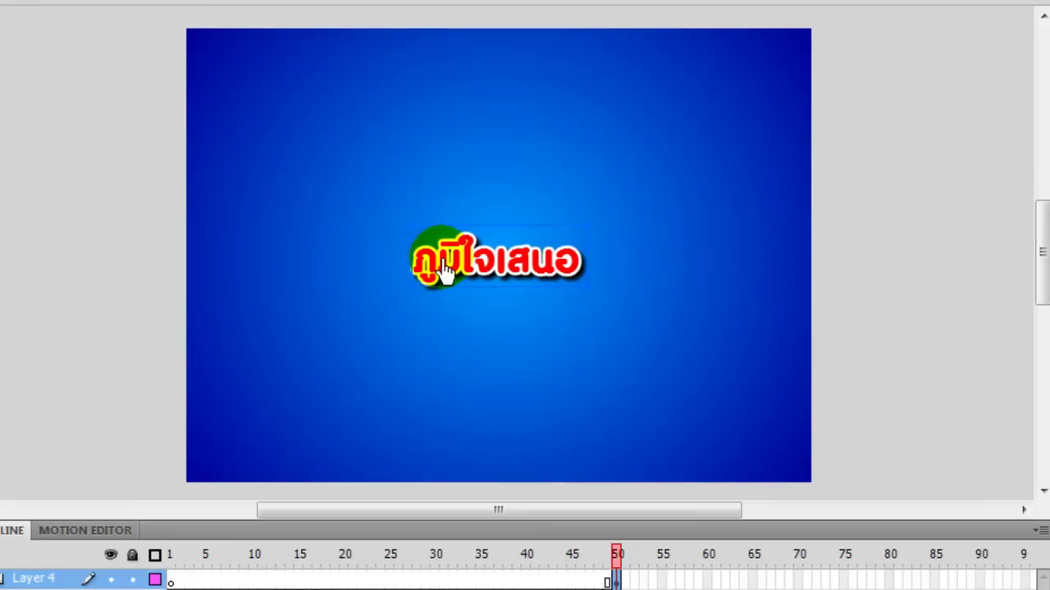
Move the text "ภูมิใจเสนอ" off the stage's right side at frame 50 and apply a classic tween to that Layer 4 keyframe.
{"action": "left_click_drag", "start_coordinate": [444, 270], "coordinate": [859, 279]}
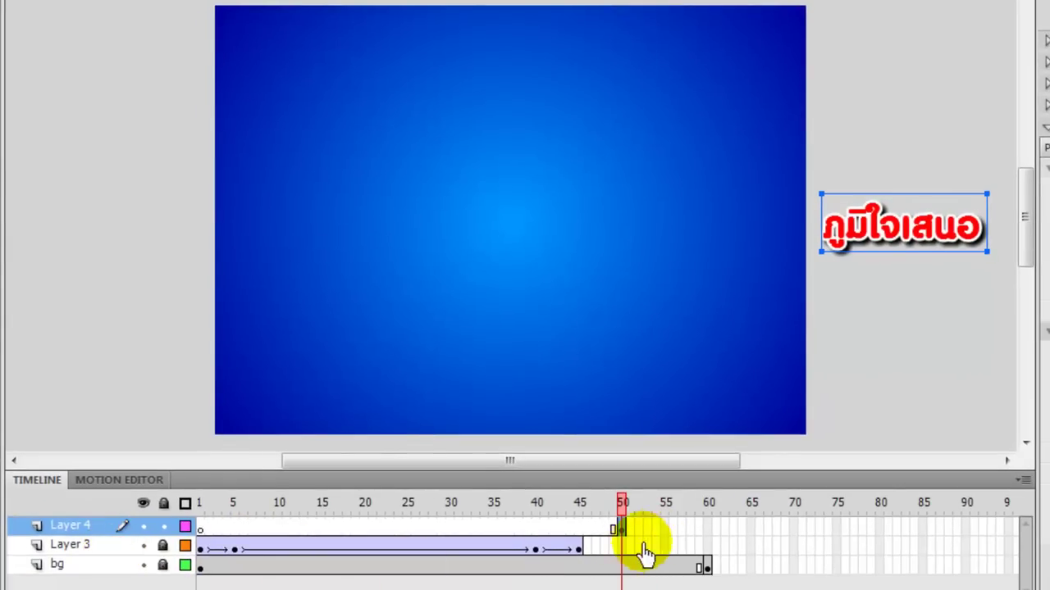
{"action": "left_click", "coordinate": [664, 529]}
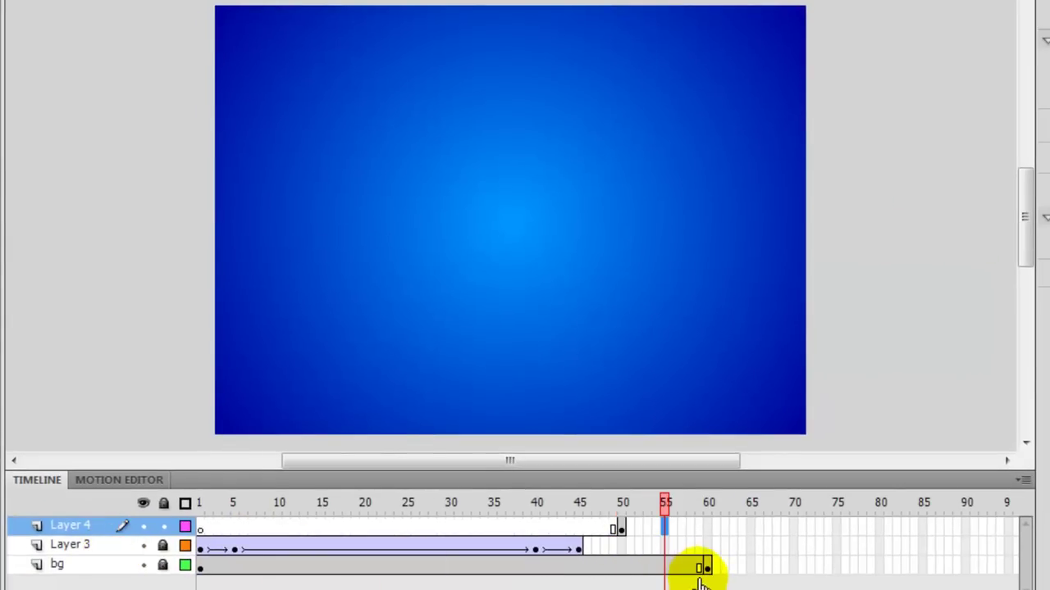
{"action": "left_click", "coordinate": [664, 512]}
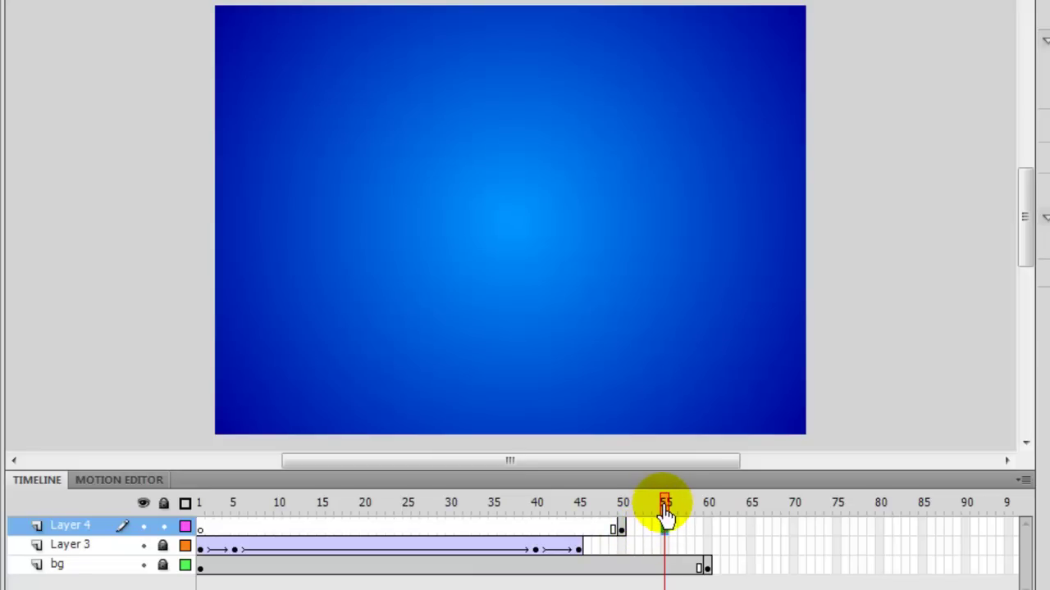
{"action": "left_click", "coordinate": [622, 507]}
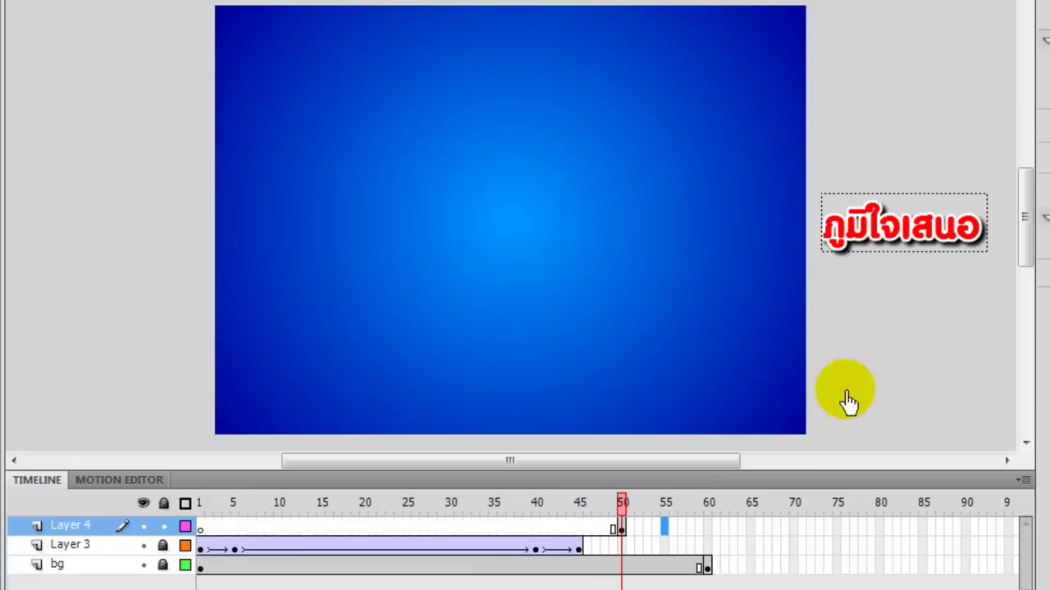
{"action": "left_click", "coordinate": [622, 527]}
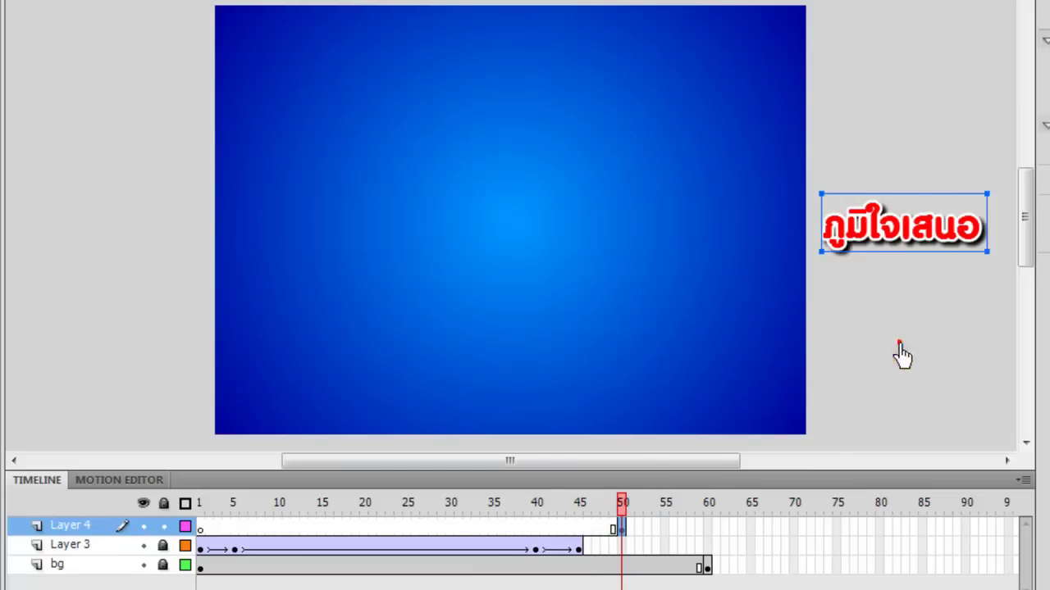
{"action": "left_click", "coordinate": [890, 244]}
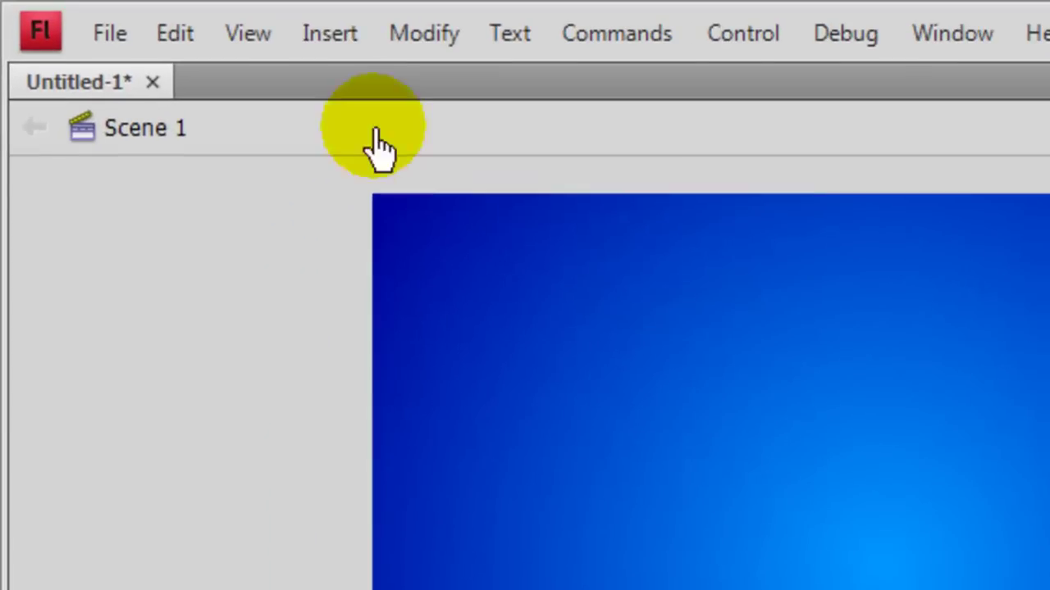
{"action": "left_click", "coordinate": [318, 38]}
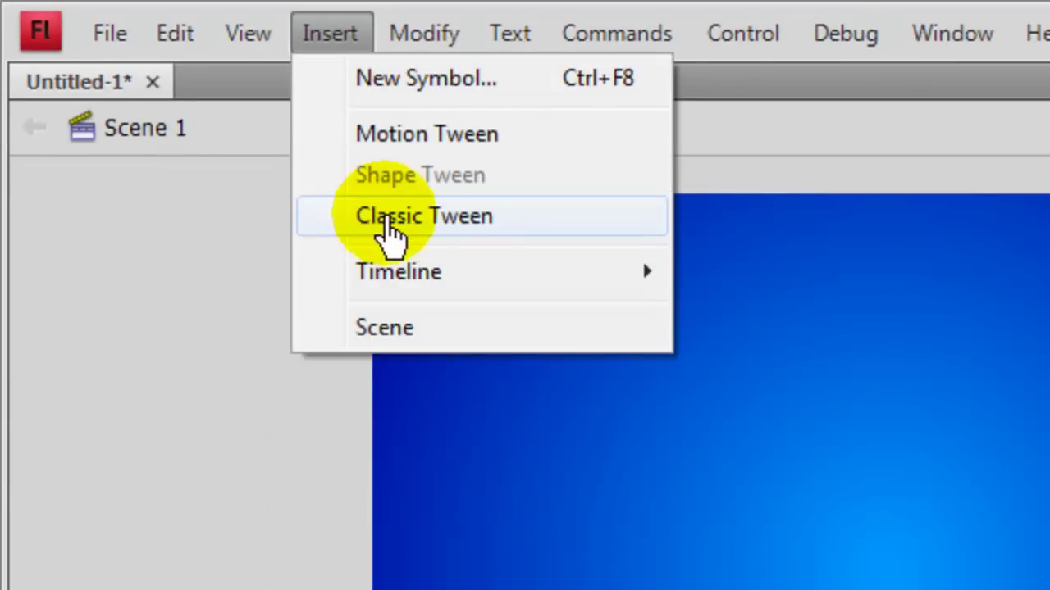
{"action": "left_click", "coordinate": [387, 220]}
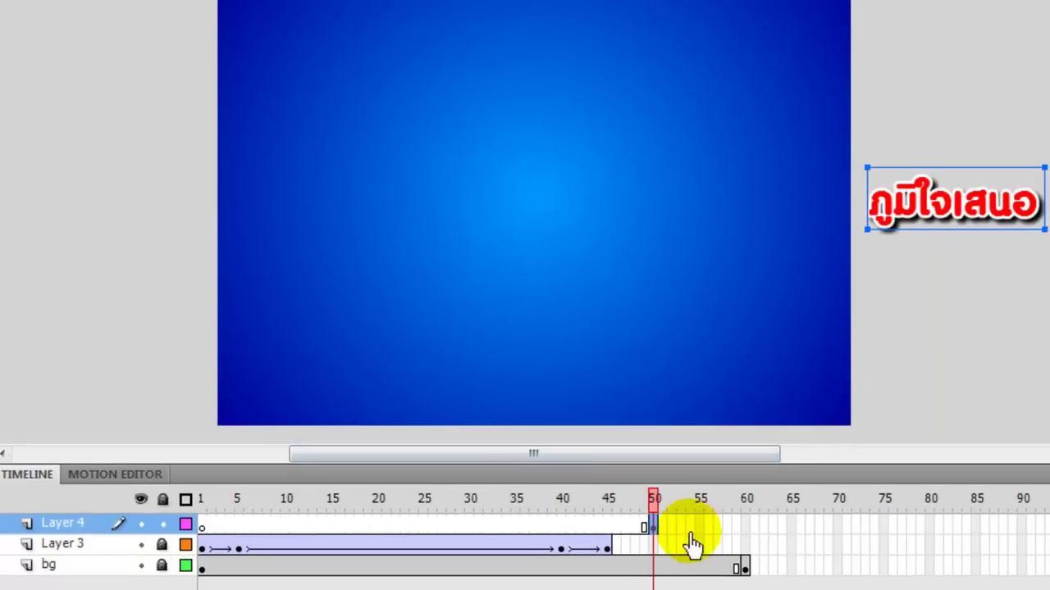
Insert a keyframe at frame 55 of Layer 4 and move the text straight left to just right of the stage's centre.
{"action": "left_click", "coordinate": [699, 526]}
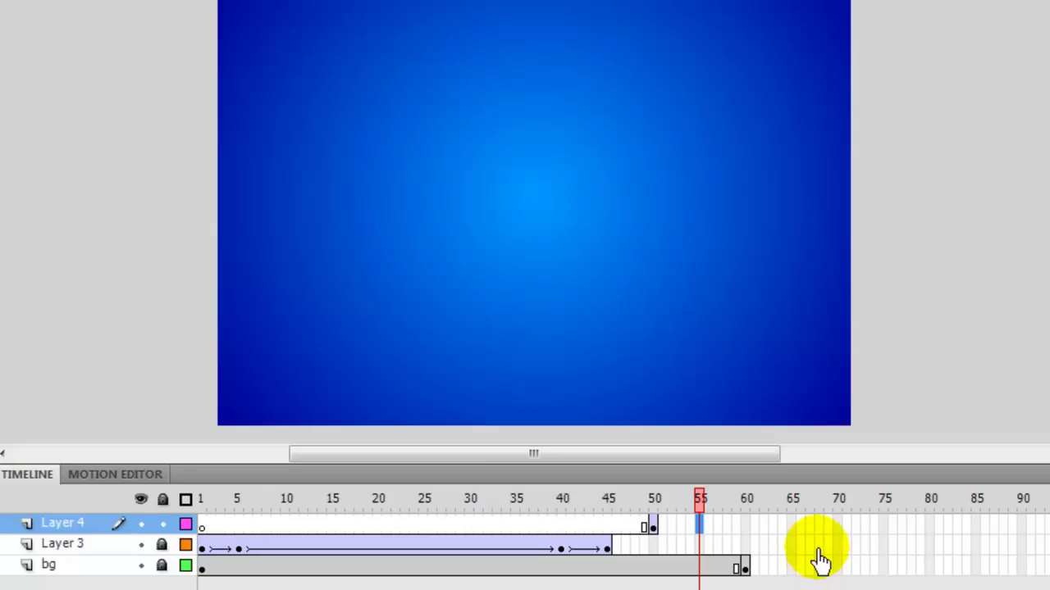
{"action": "key", "text": "F6"}
{"action": "mouse_move", "coordinate": [831, 209]}
{"action": "left_mouse_down"}
{"action": "mouse_move", "coordinate": [543, 199]}
{"action": "mouse_move", "coordinate": [627, 221]}
{"action": "left_mouse_up"}
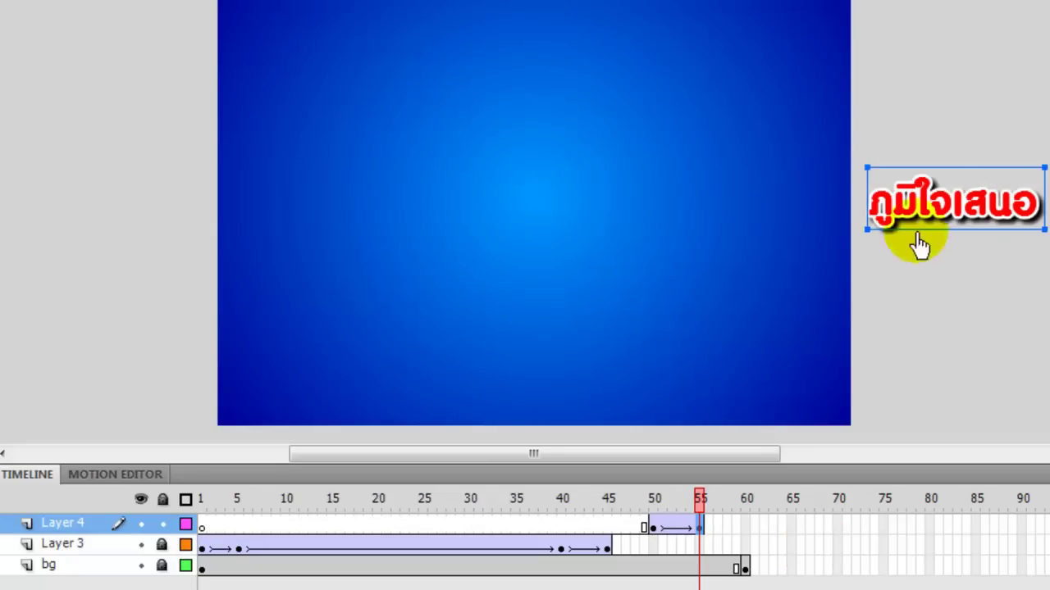
{"action": "left_click_drag", "start_coordinate": [1014, 202], "coordinate": [616, 219]}
{"action": "left_click", "coordinate": [659, 257]}
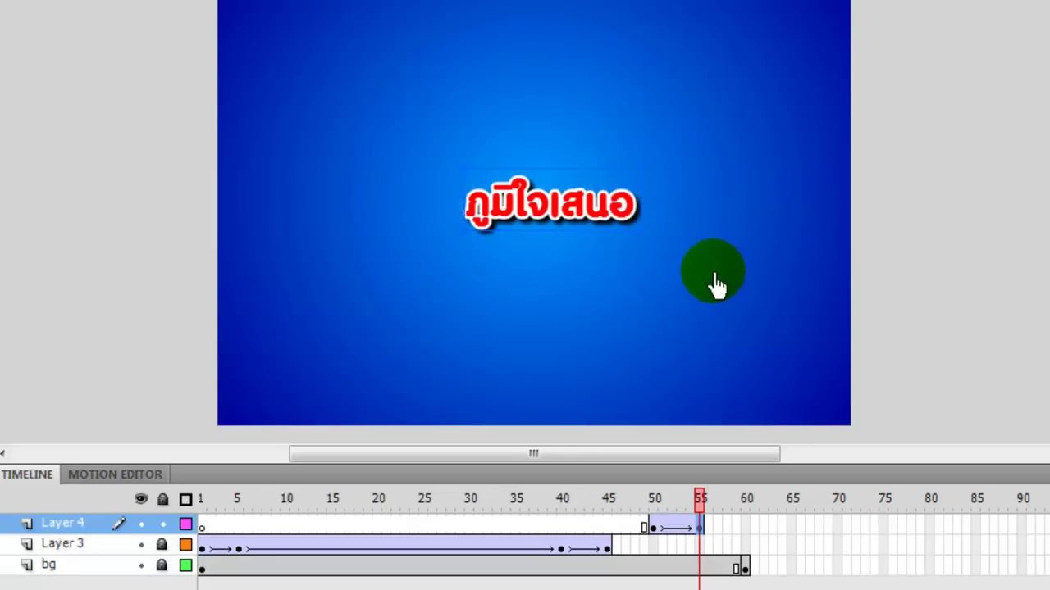
Insert a keyframe at frame 90 of Layer 4 and shift the text slightly to the left.
{"action": "left_click_drag", "start_coordinate": [513, 585], "coordinate": [538, 587]}
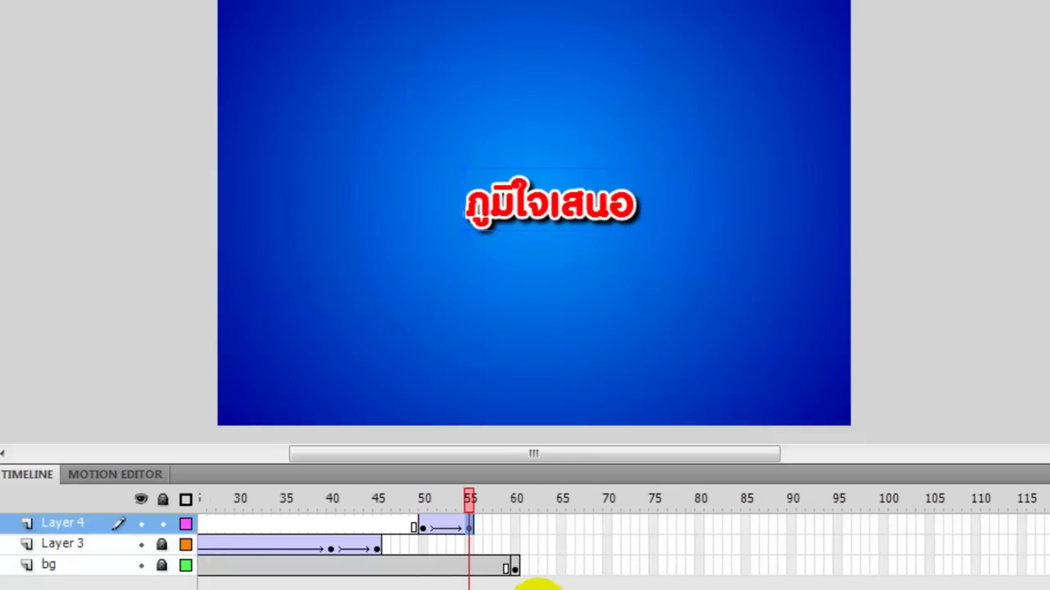
{"action": "left_click", "coordinate": [792, 525]}
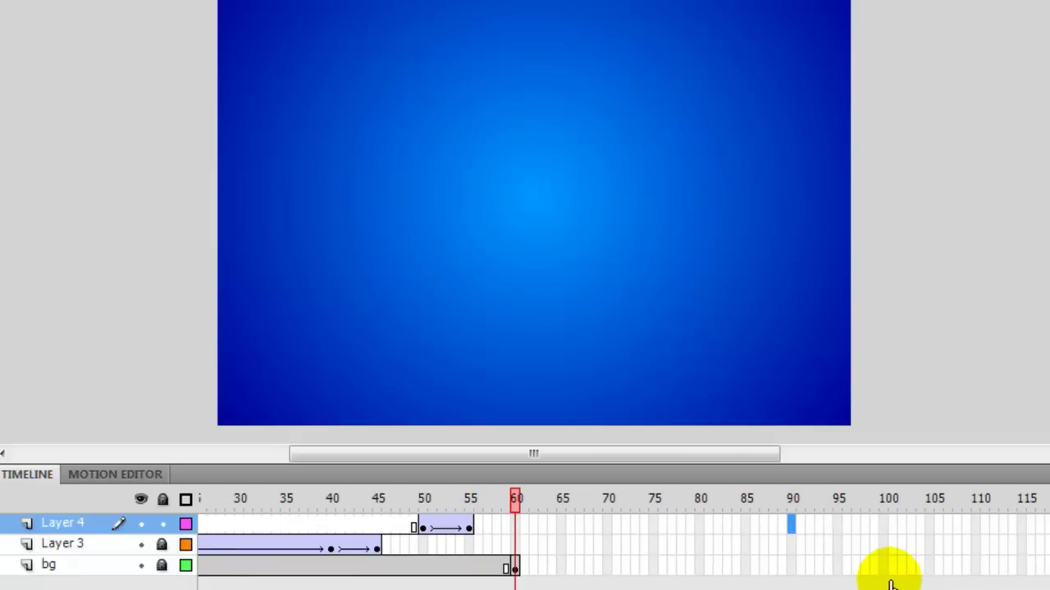
{"action": "key", "text": "F6"}
{"action": "left_click_drag", "start_coordinate": [560, 224], "coordinate": [544, 227]}
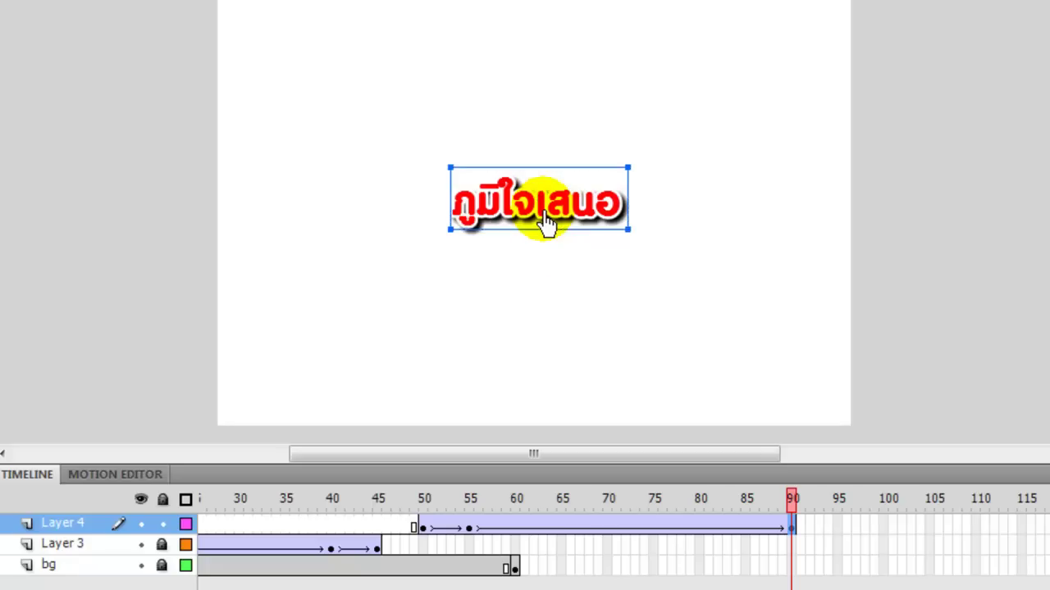
Insert a keyframe at frame 95 of Layer 4 and move the text off the stage's left side.
{"action": "left_click", "coordinate": [836, 525]}
{"action": "key", "text": "F6"}
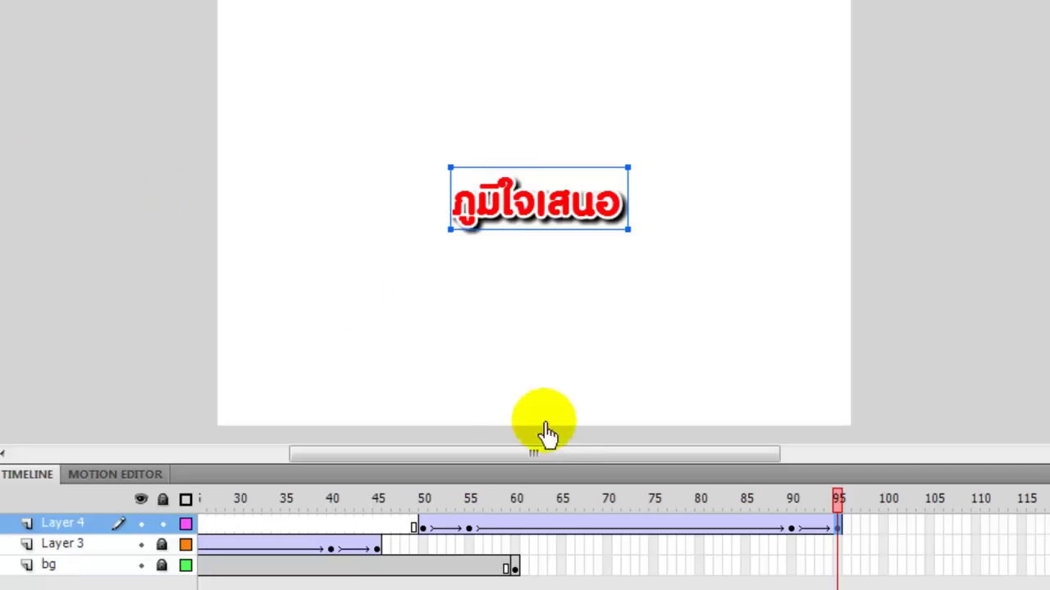
{"action": "left_click_drag", "start_coordinate": [617, 217], "coordinate": [190, 211]}
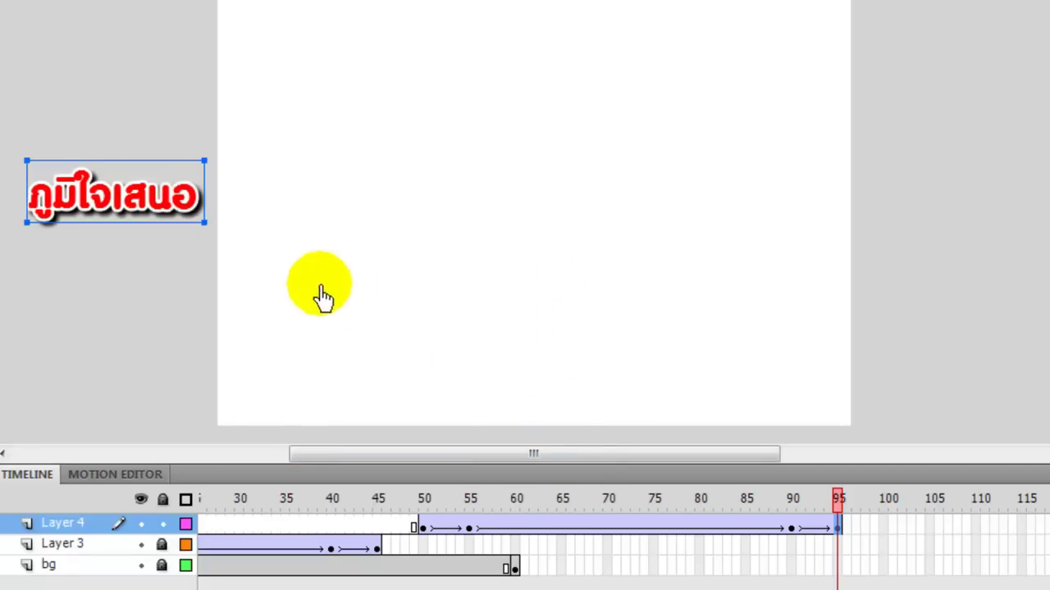
Extend the bg layer's background to frame 95 and scrub through the second text's animation.
{"action": "left_click", "coordinate": [463, 568]}
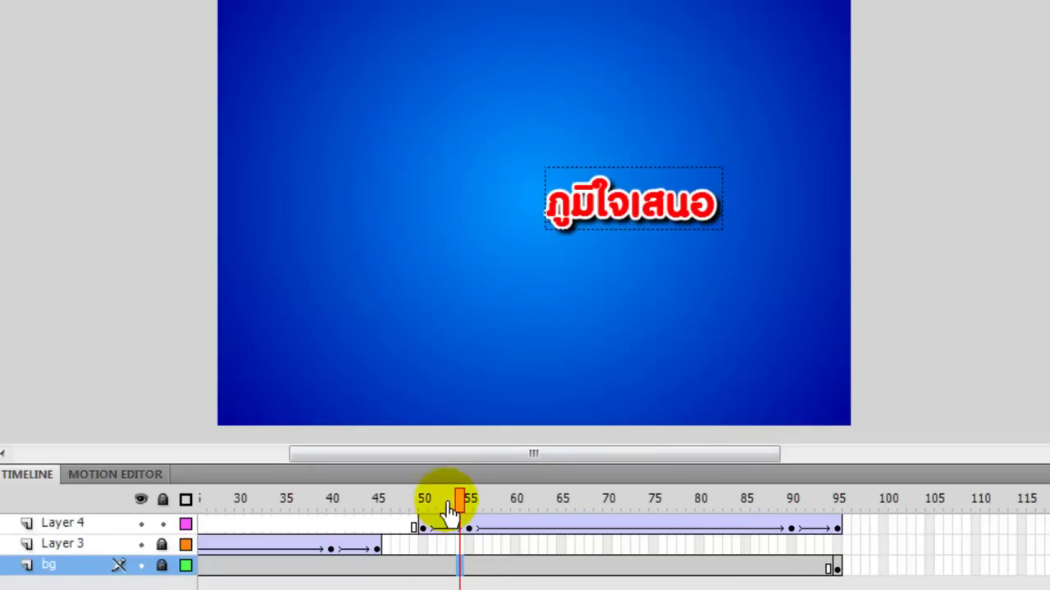
{"action": "left_click_drag", "start_coordinate": [463, 506], "coordinate": [834, 569]}
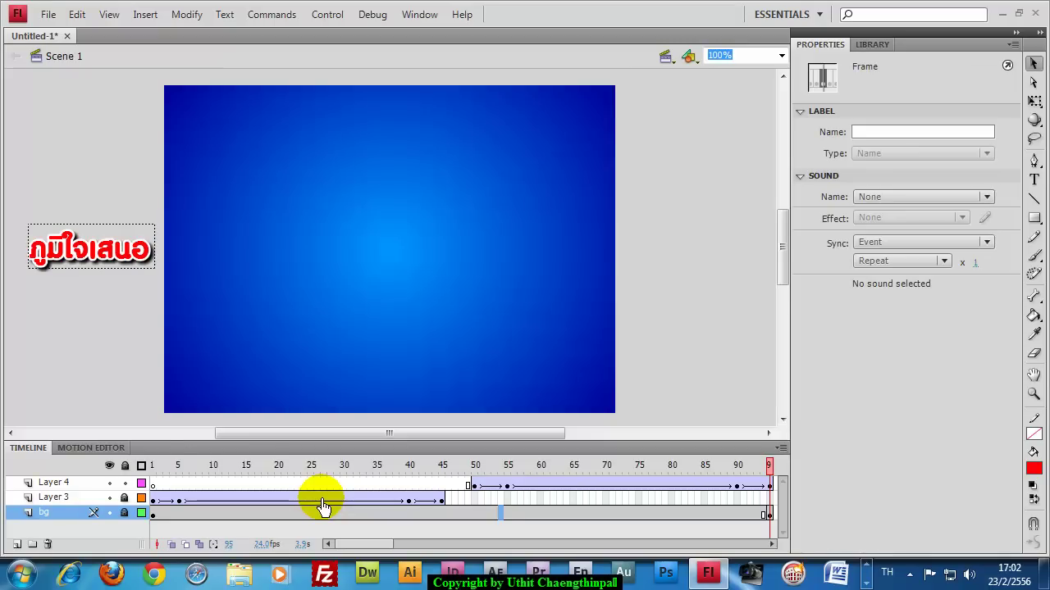
Play the animation on the timeline, then test the movie in a preview window and close it.
{"action": "key", "text": "Return"}
{"action": "key", "text": "ctrl+Return"}
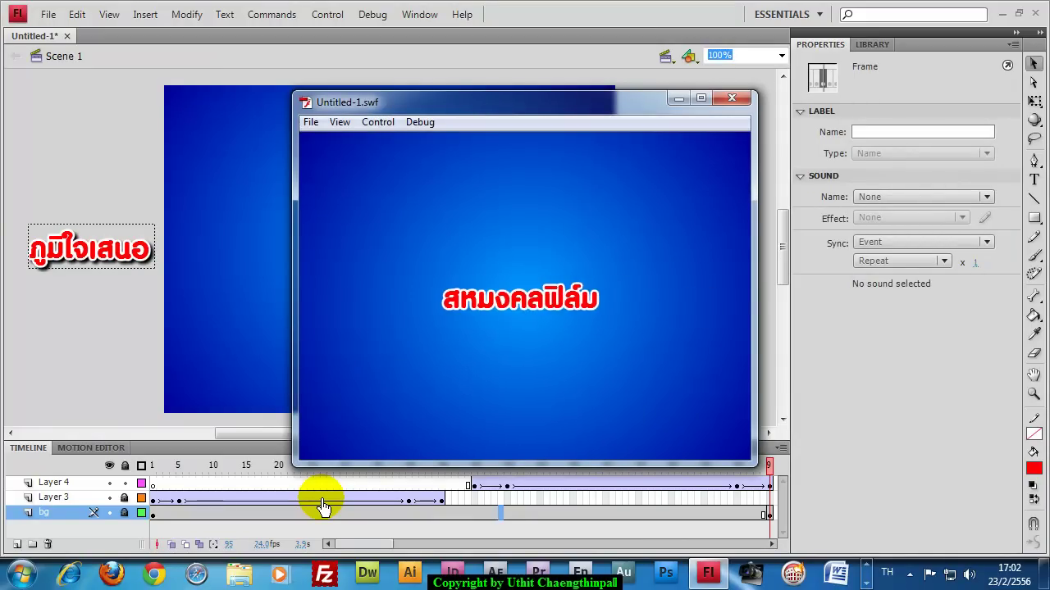
{"action": "left_click", "coordinate": [729, 101]}
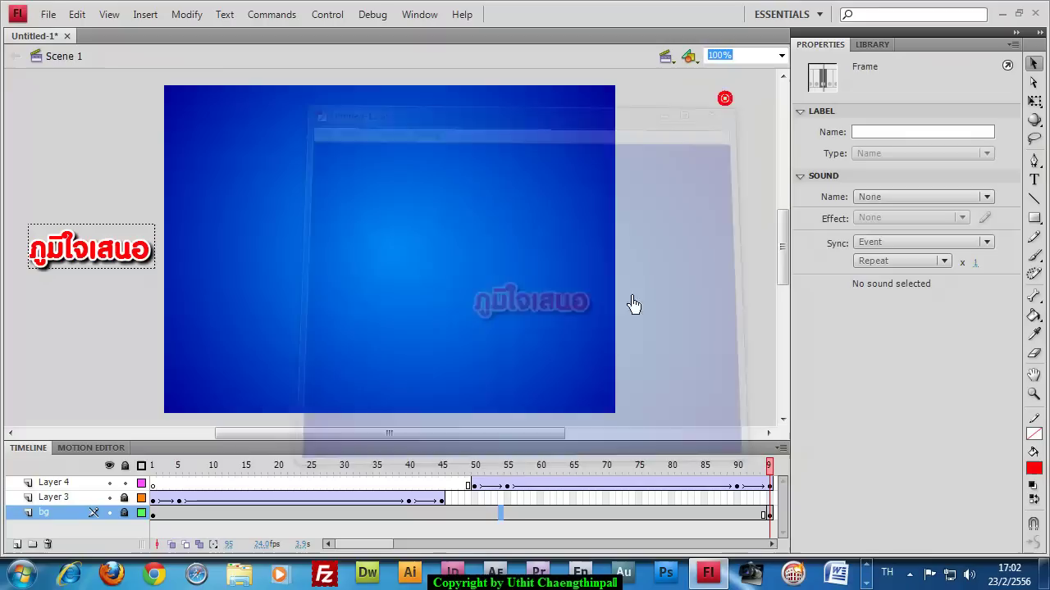
{"action": "left_click", "coordinate": [693, 395]}
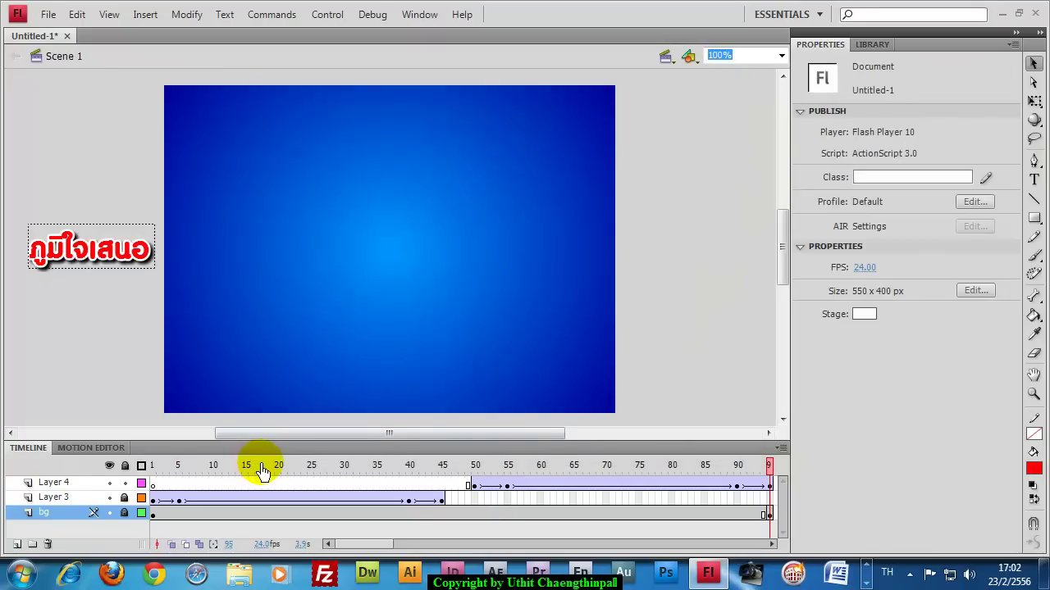
{"action": "left_click", "coordinate": [124, 497]}
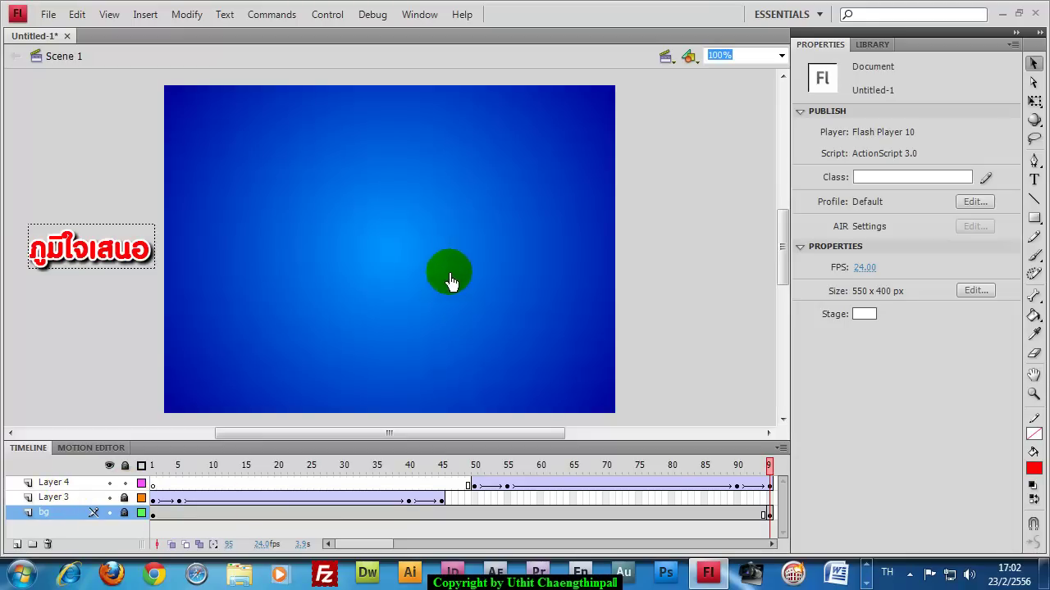